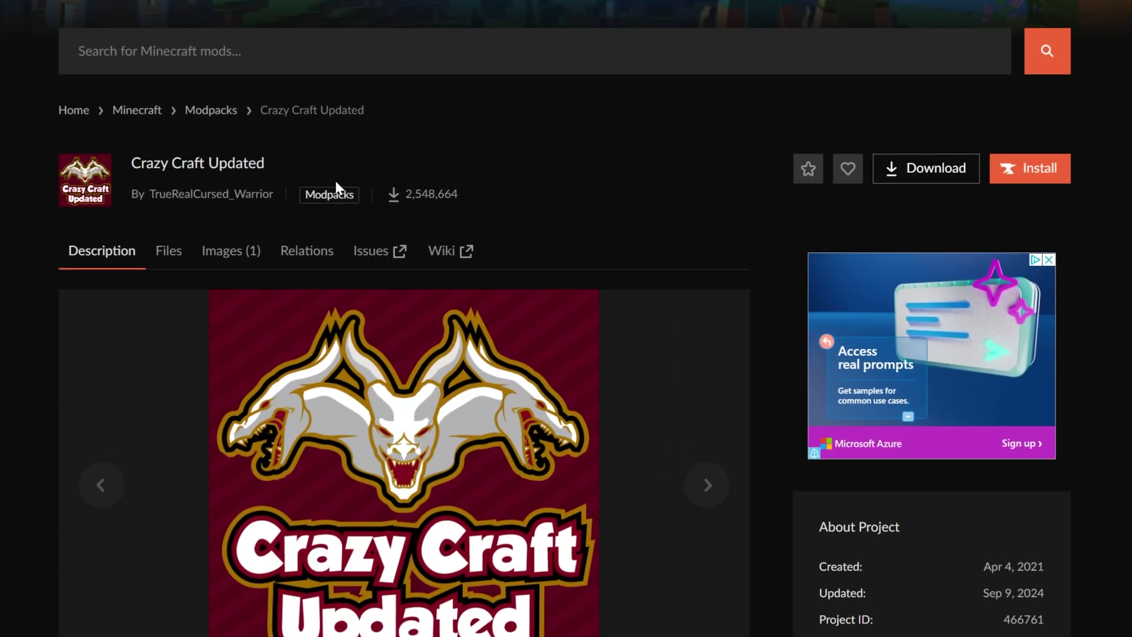
# Step: Scroll through the Crazy Craft Updated project page's description, features and files
pyautogui.scroll(-7, 607, 379)
pyautogui.scroll(-4, 607, 379)
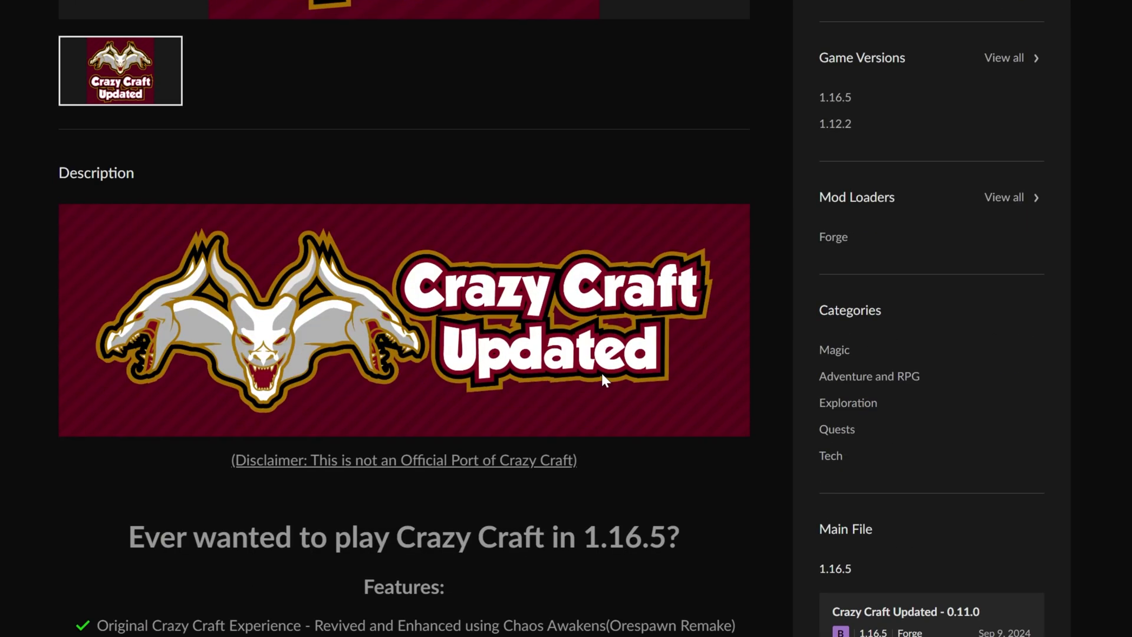
pyautogui.scroll(-4, 601, 372)
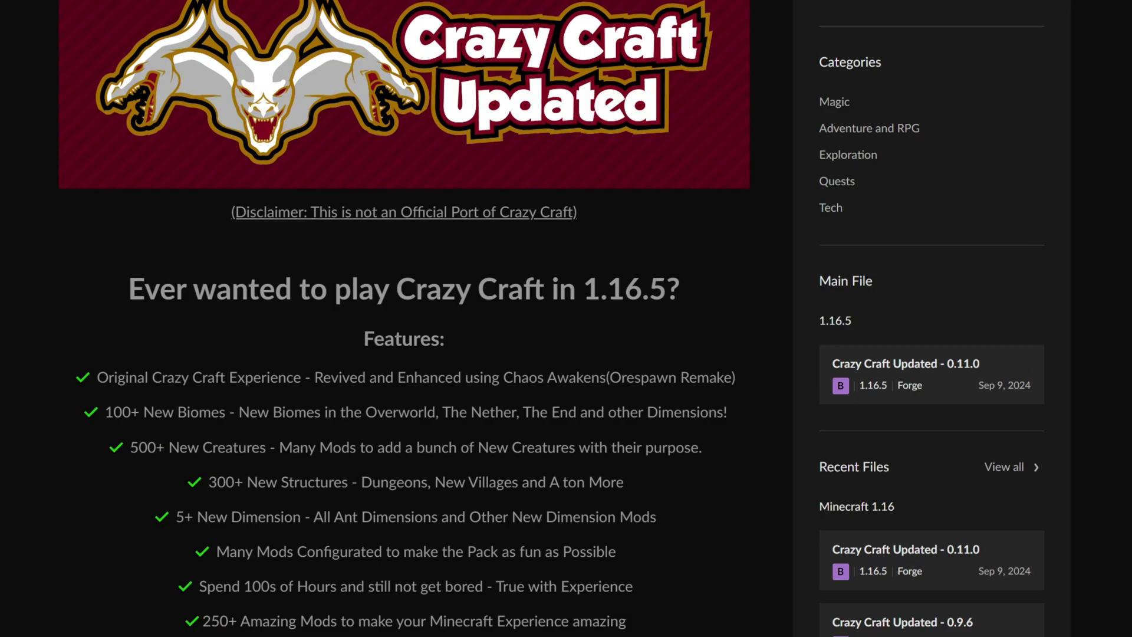
pyautogui.scroll(15, 622, 358)
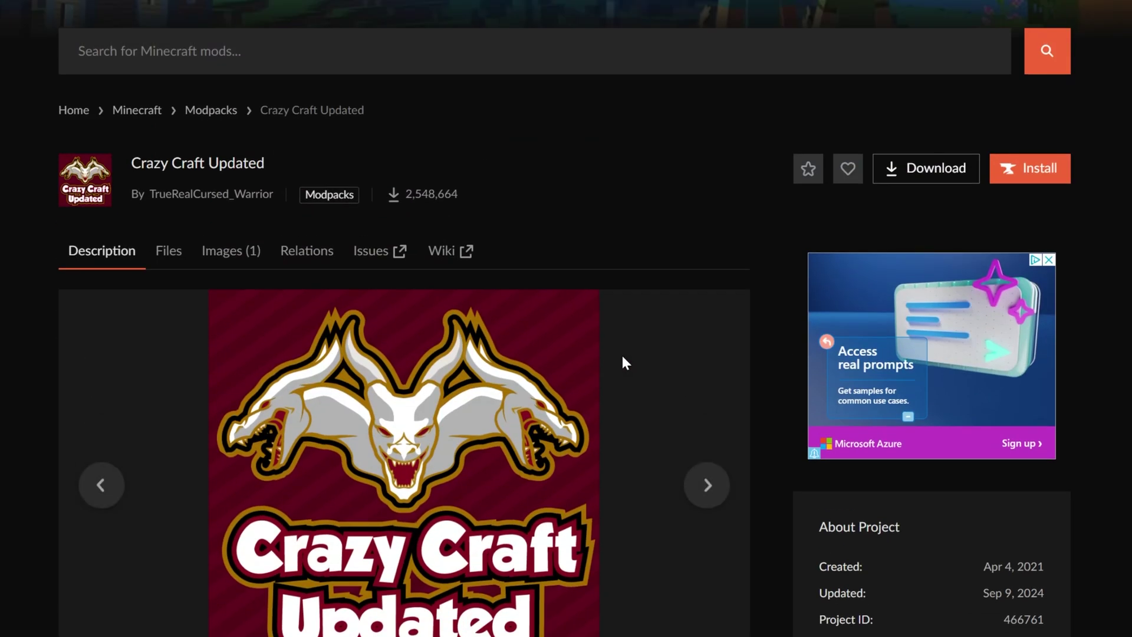
pyautogui.scroll(-8, 623, 357)
pyautogui.scroll(-7, 623, 357)
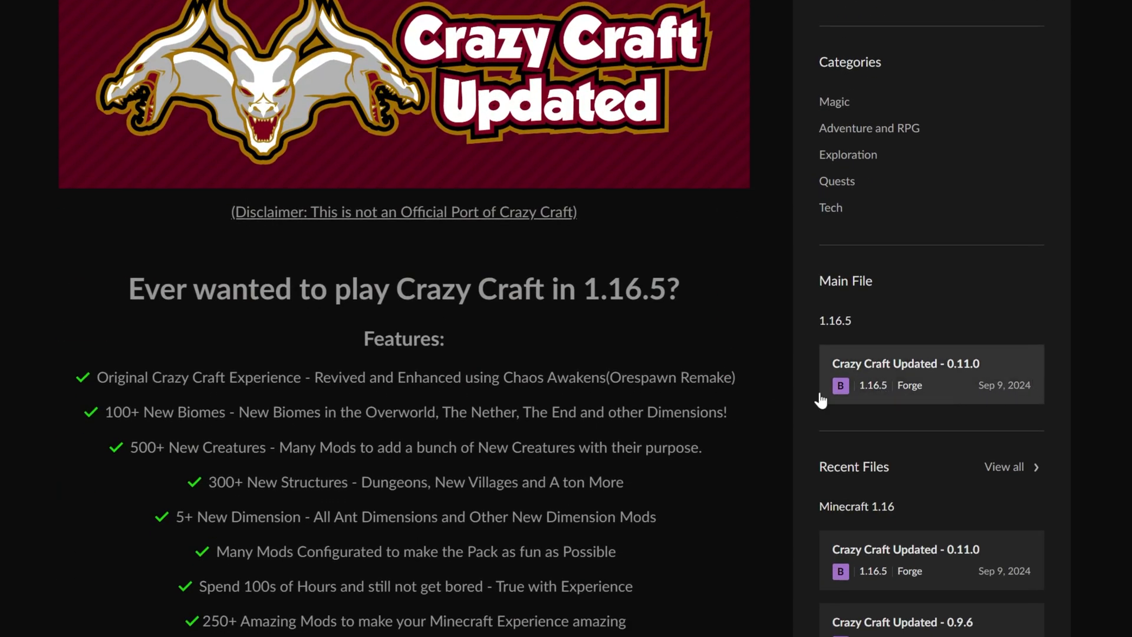
pyautogui.scroll(-3, 553, 446)
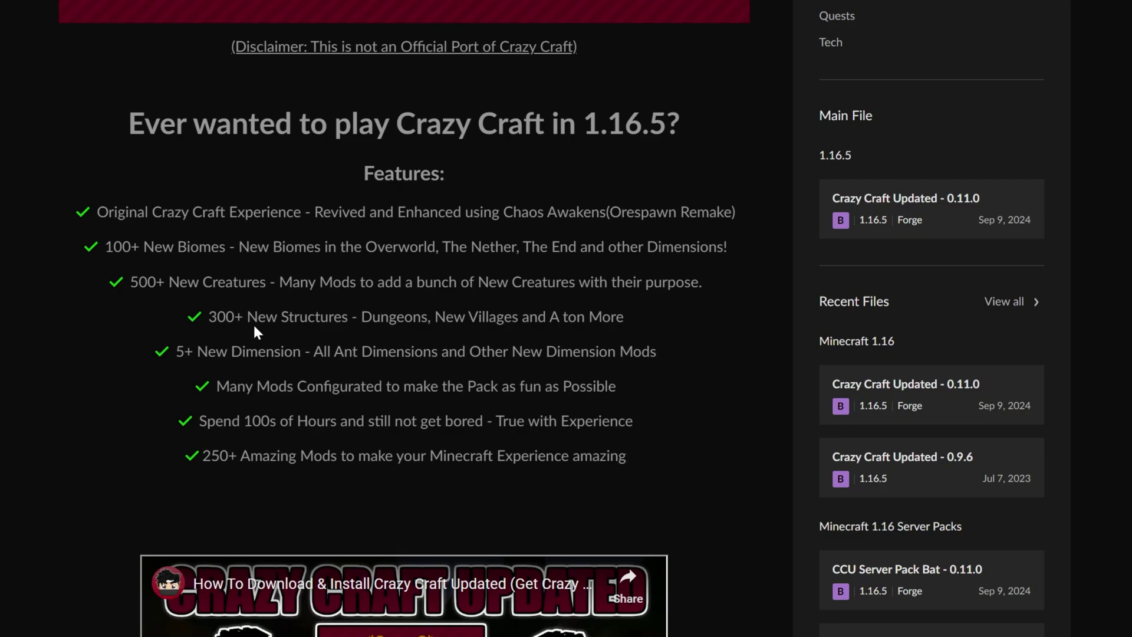
pyautogui.scroll(15, 255, 329)
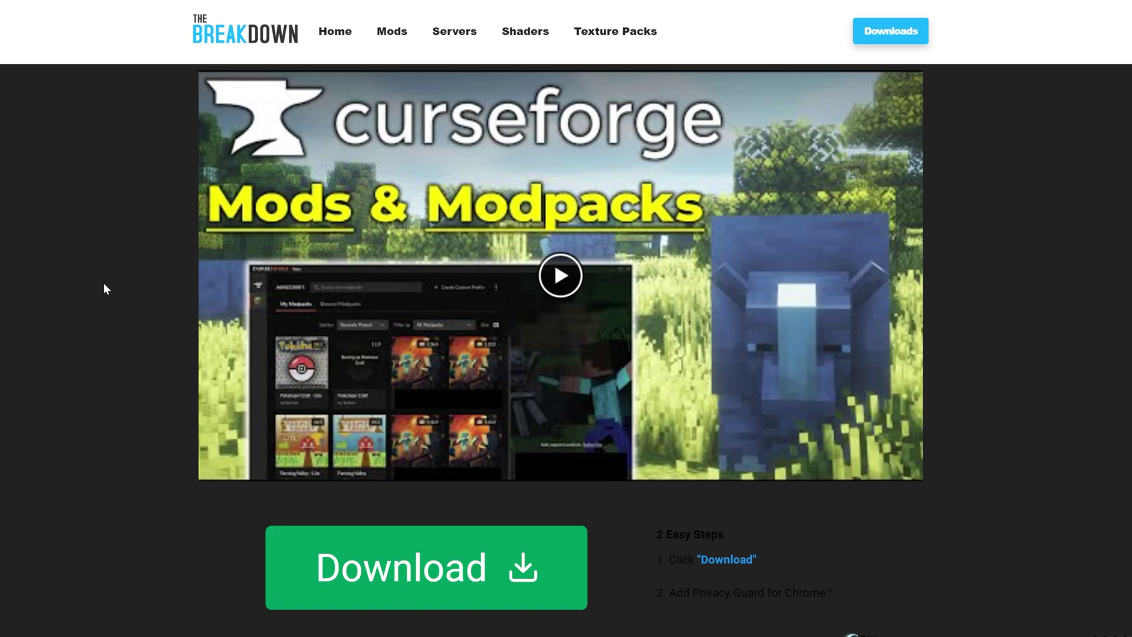
# Step: Scroll through The Breakdown's How To Download & Install Modpacks article to the CurseForge download banner
pyautogui.scroll(-9, 104, 284)
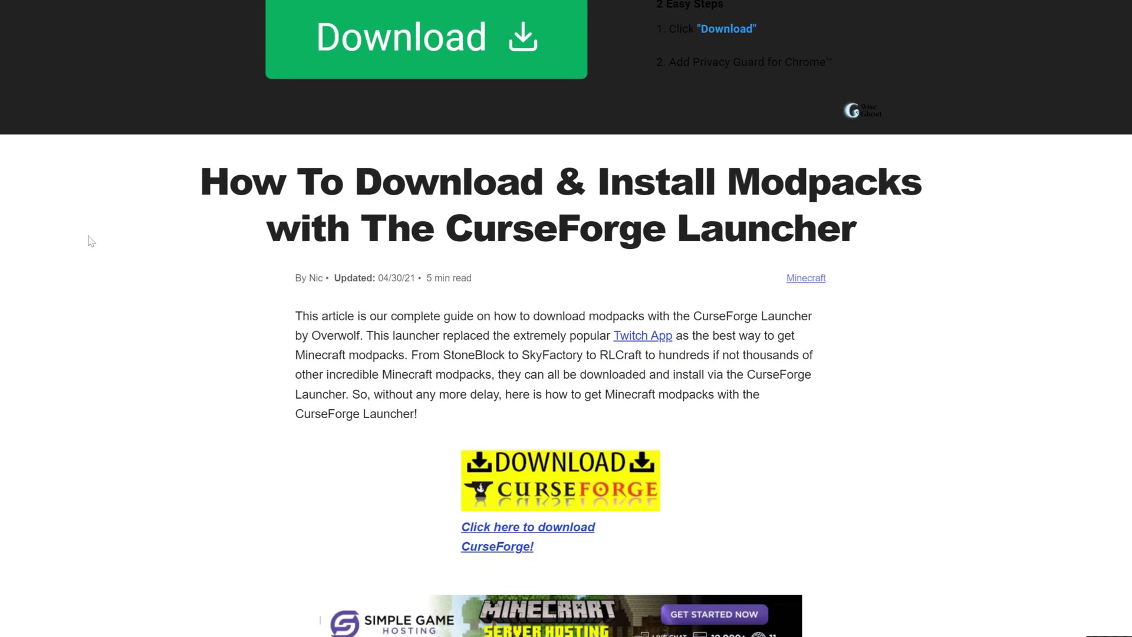
pyautogui.scroll(-1, 91, 241)
pyautogui.scroll(-4, 92, 244)
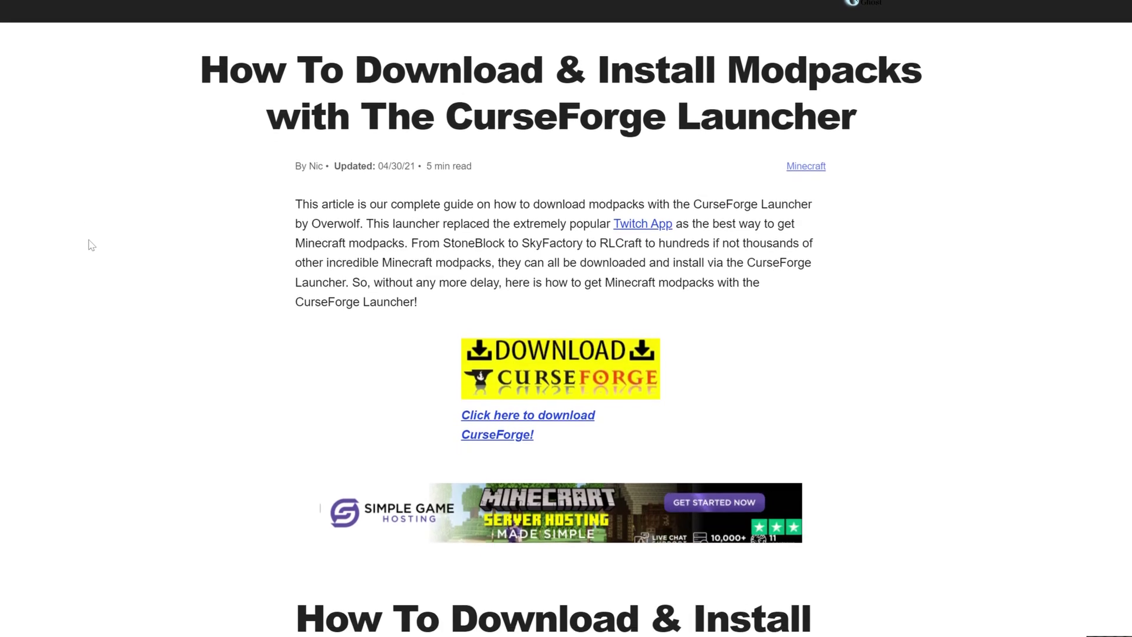
pyautogui.scroll(4, 94, 257)
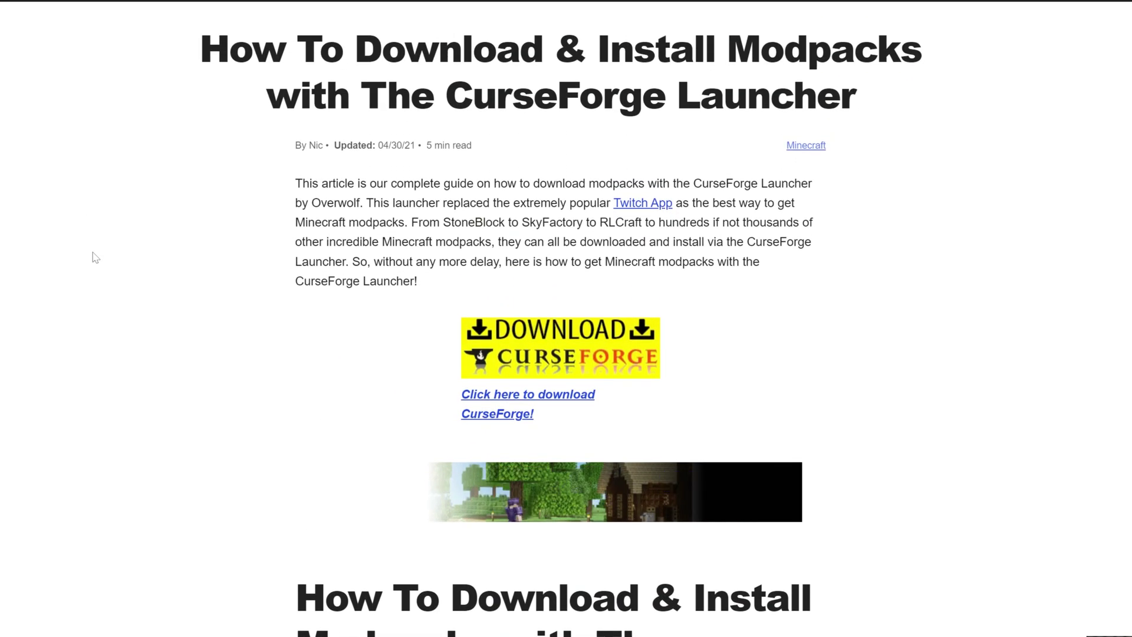
pyautogui.scroll(4, 94, 258)
pyautogui.scroll(5, 92, 254)
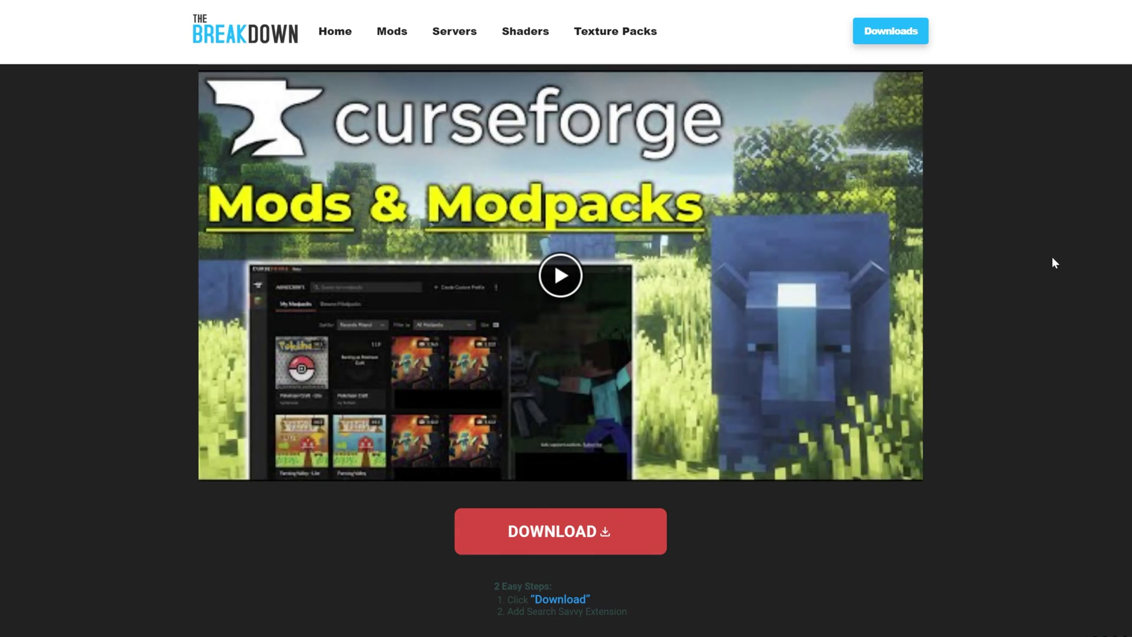
pyautogui.scroll(-5, 1052, 257)
pyautogui.scroll(-5, 1052, 257)
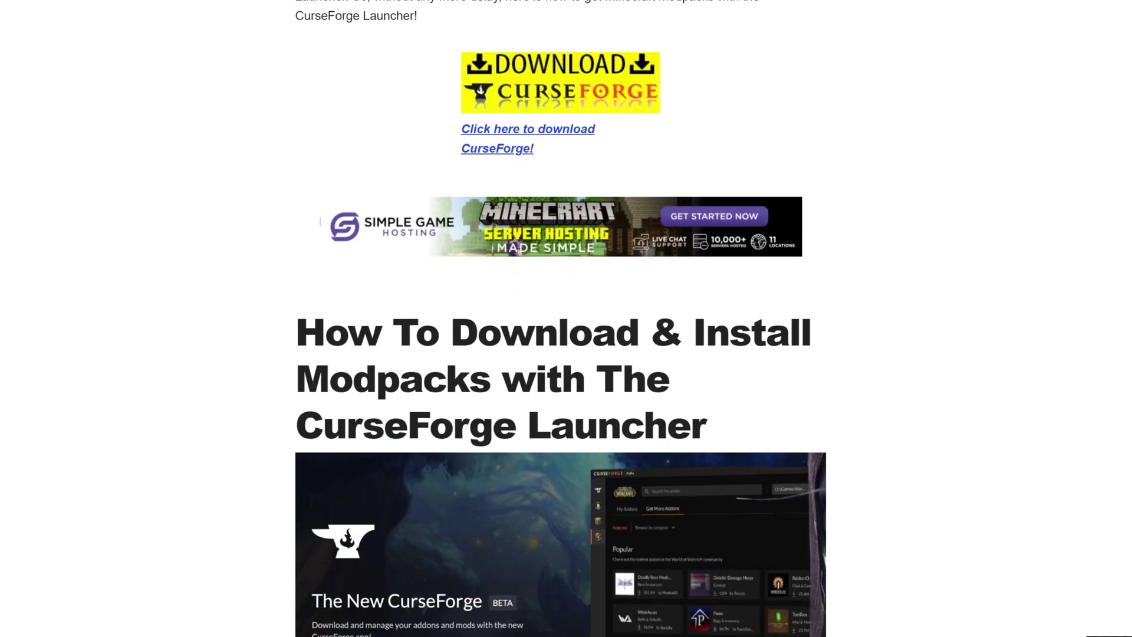
pyautogui.scroll(-1, 541, 371)
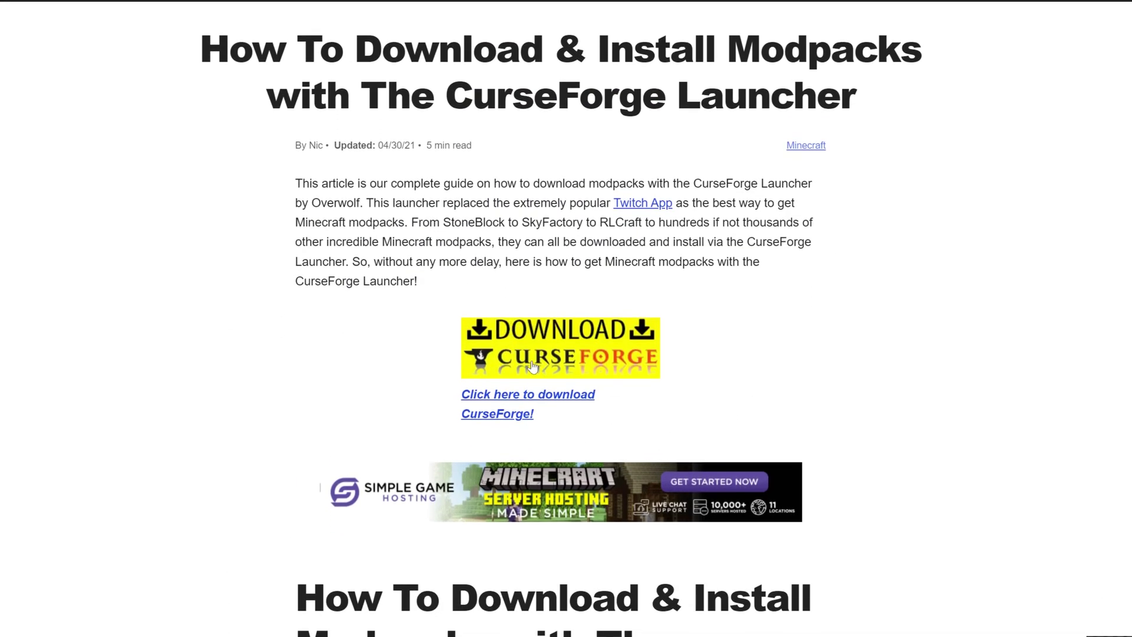
# Step: Download the standalone CurseForge Windows installer from the official page and save it
pyautogui.click(533, 367)
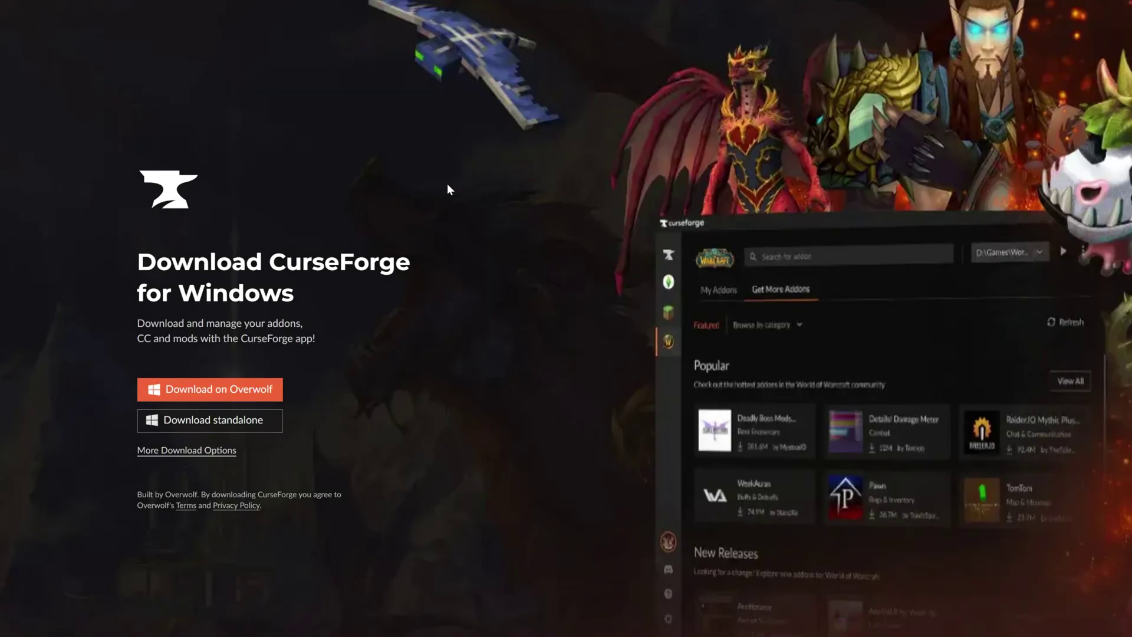
pyautogui.scroll(-4, 447, 183)
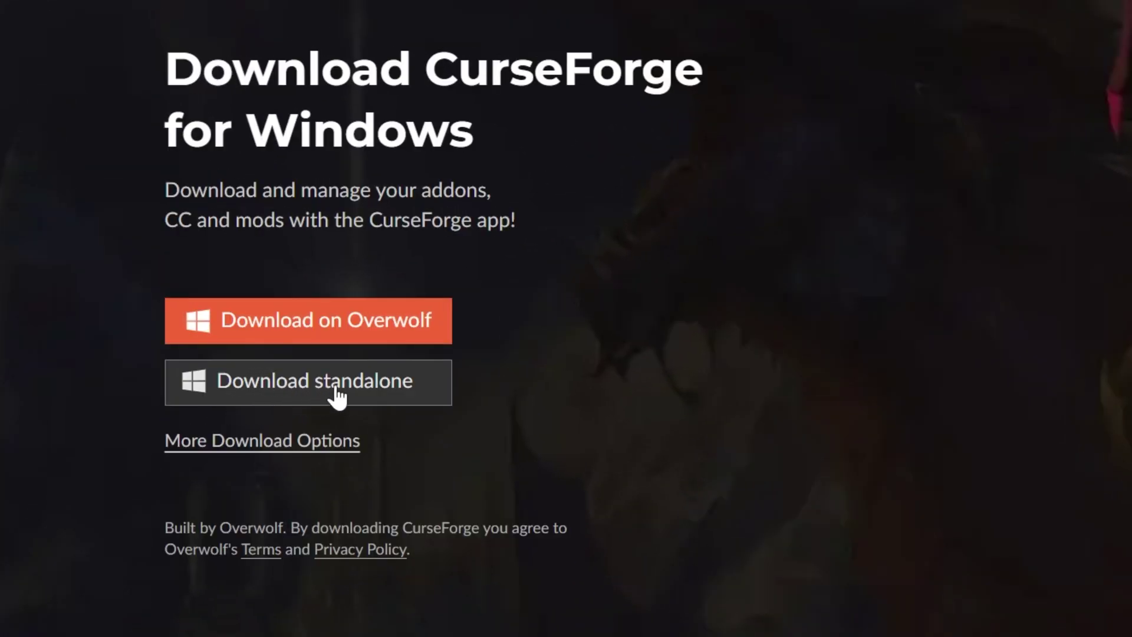
pyautogui.click(235, 253)
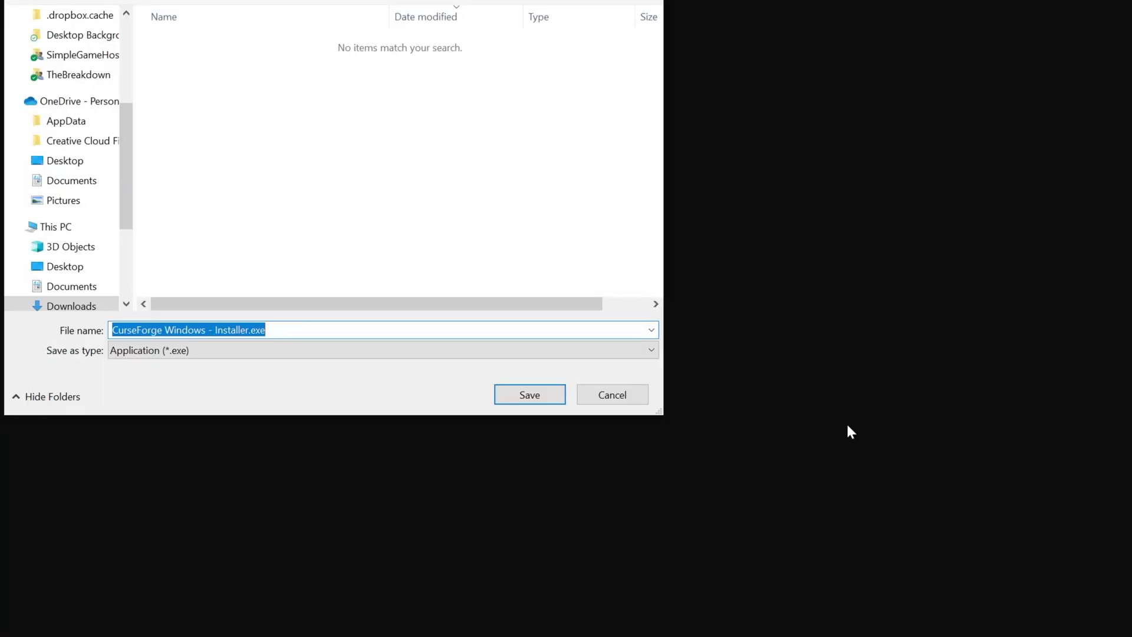
pyautogui.click(547, 396)
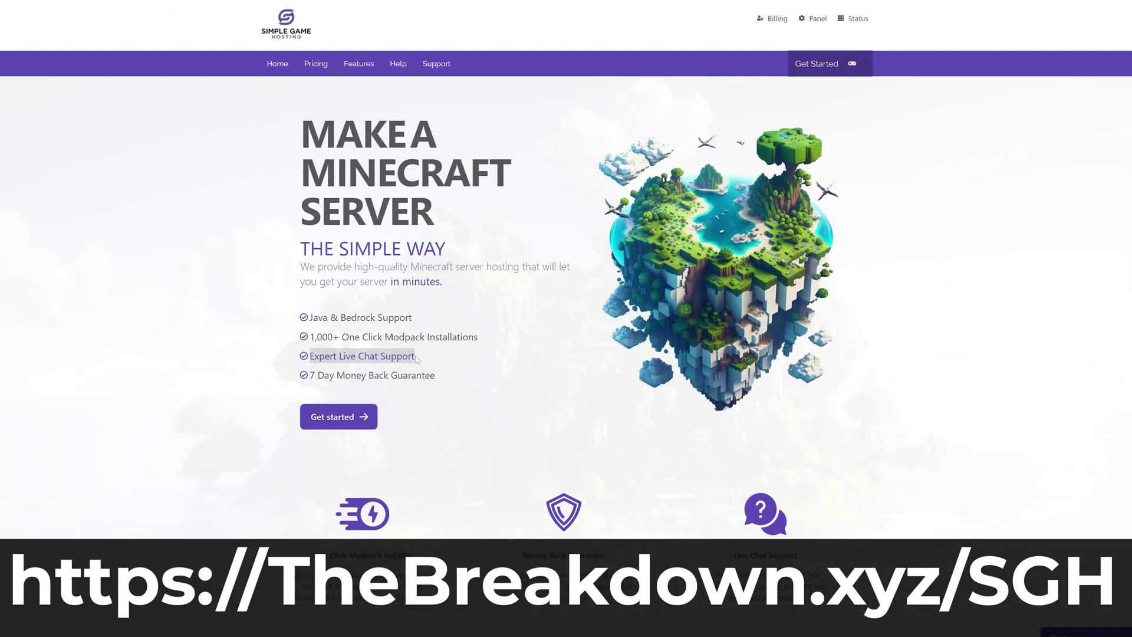
# Step: Highlight the One-Click Modpack Installer feature, search 'Pixelmon', and open the server mods help article
pyautogui.scroll(-4, 566, 280)
pyautogui.moveTo(312, 312); pyautogui.dragTo(411, 312)
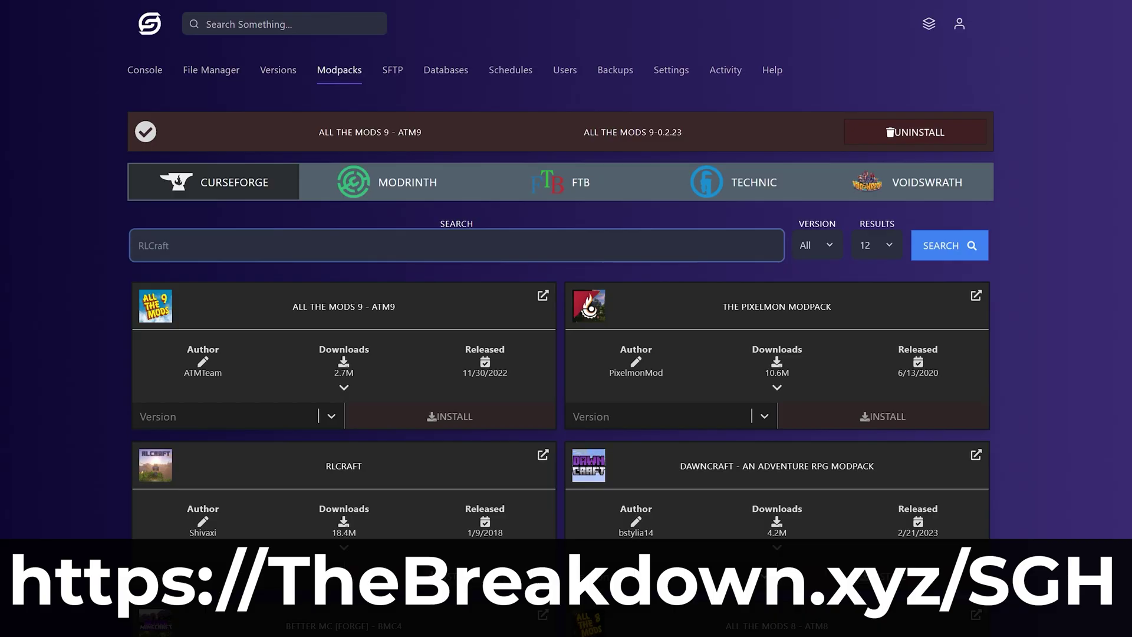
pyautogui.write('Pixelmon')
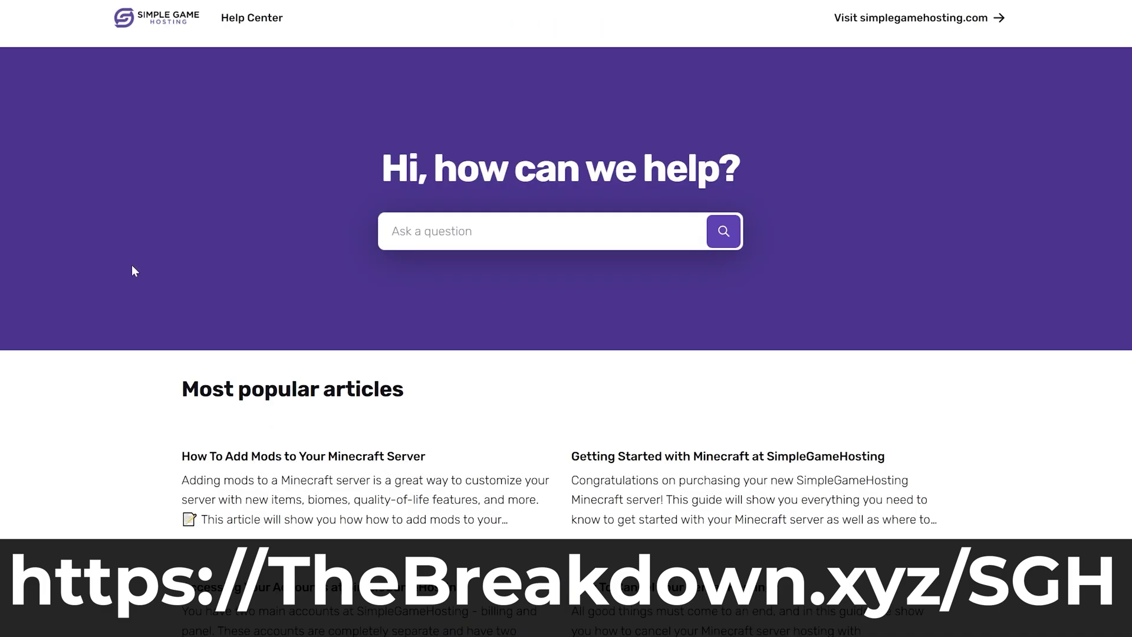
pyautogui.click(228, 474)
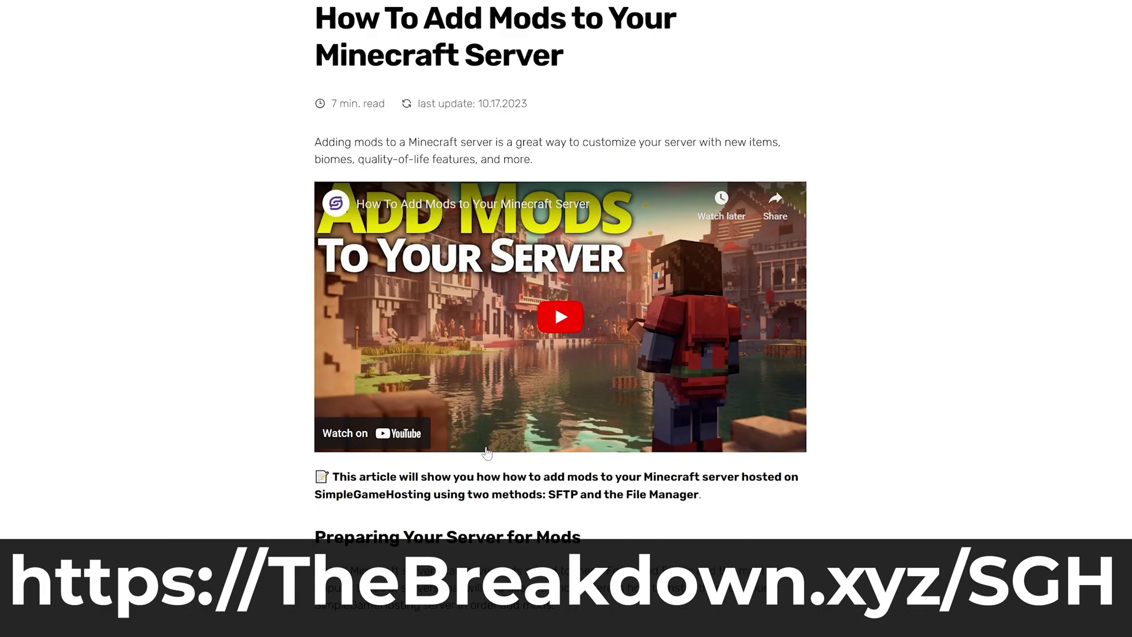
# Step: Set the server type to Forge, install Forge 1.20.2, and highlight the easy-to-install modpacks heading
pyautogui.scroll(-20, 486, 452)
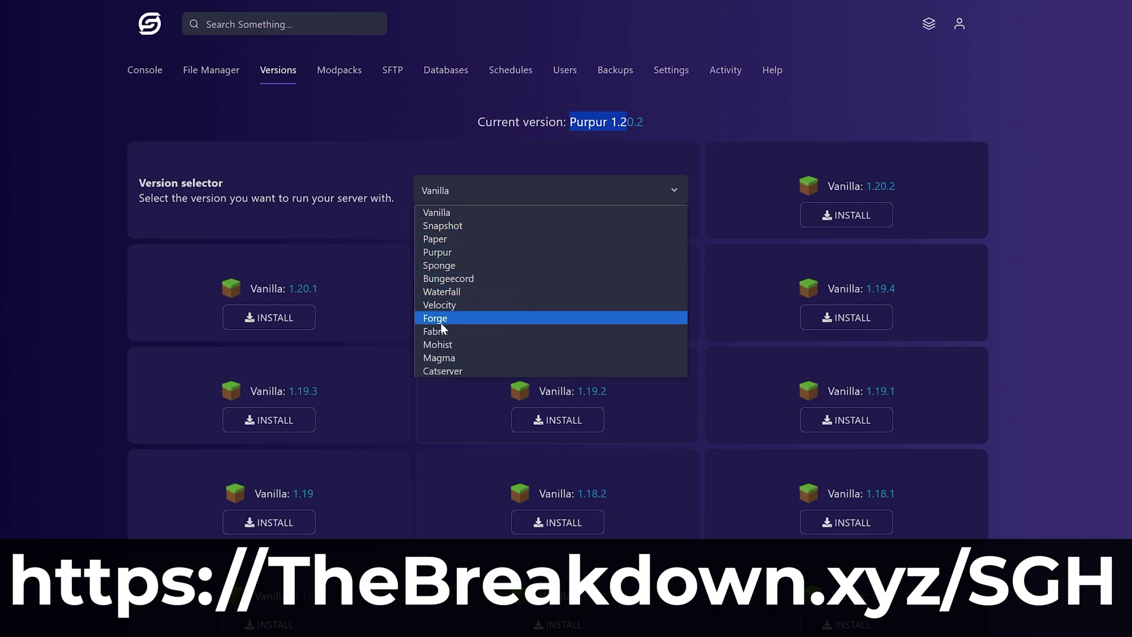
pyautogui.click(440, 320)
pyautogui.click(837, 215)
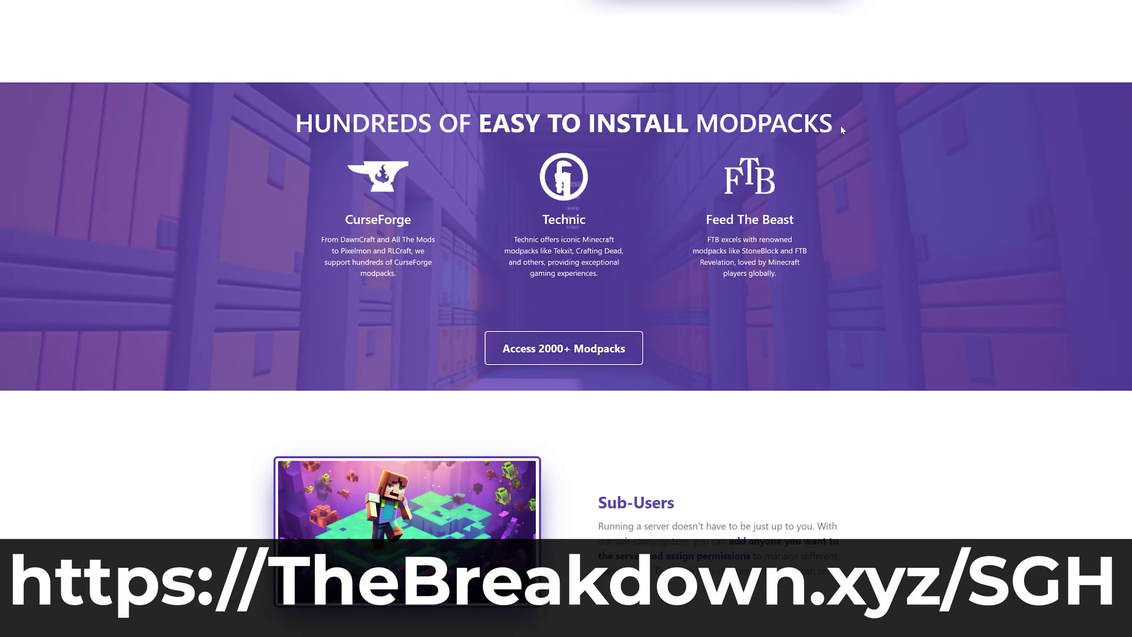
pyautogui.moveTo(840, 125); pyautogui.dragTo(302, 143)
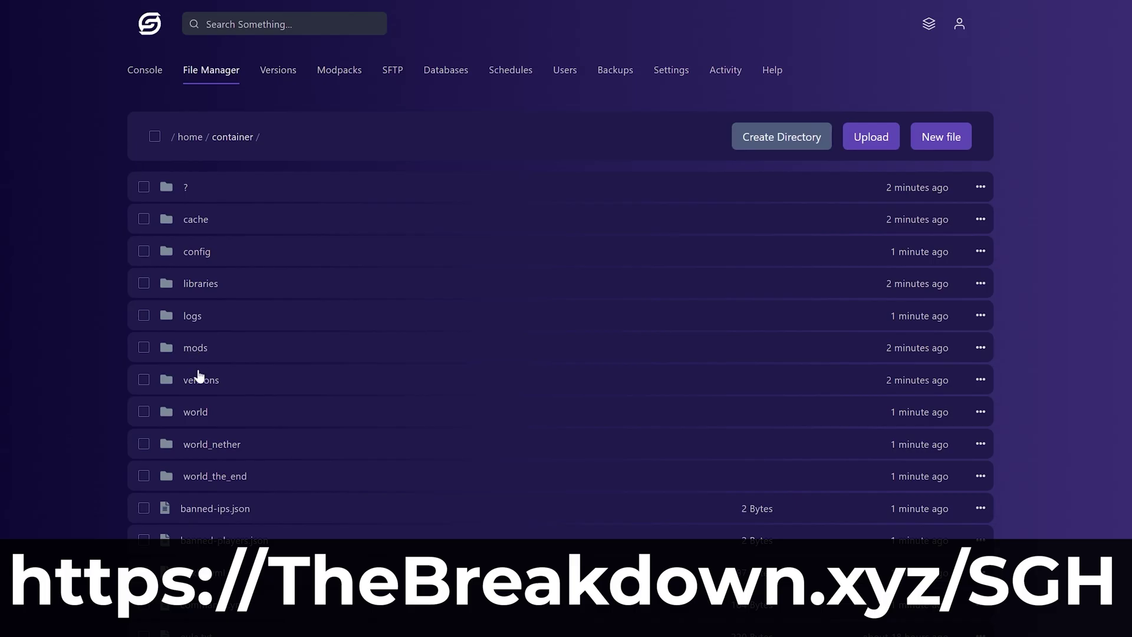
# Step: Open server.properties in the editor and scroll through the modpack help article
pyautogui.scroll(-5, 278, 380)
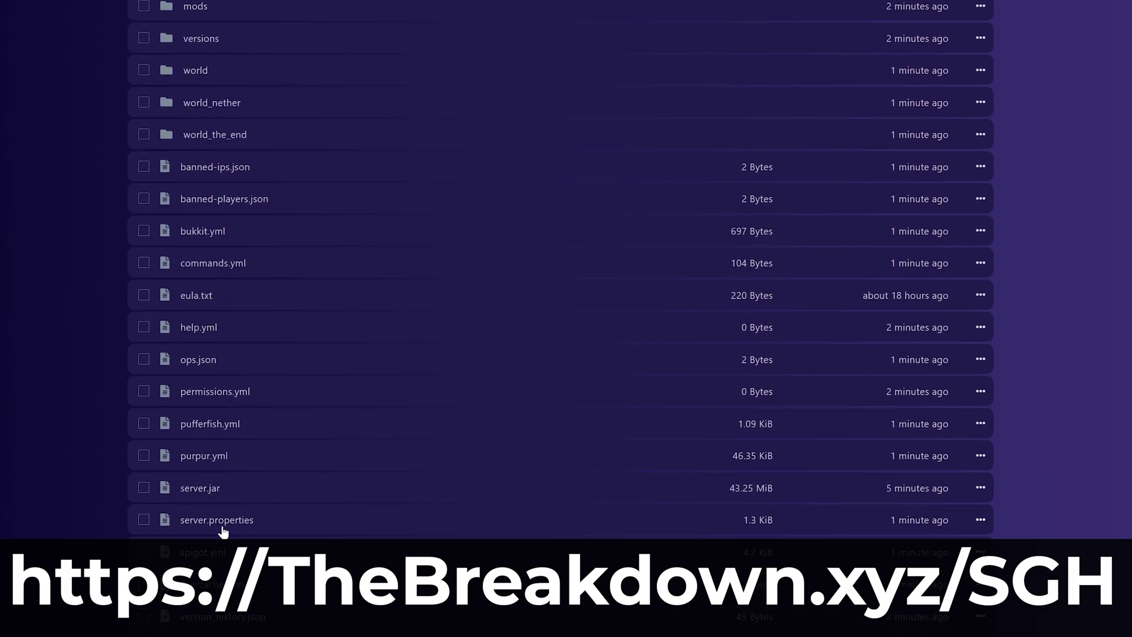
pyautogui.click(223, 525)
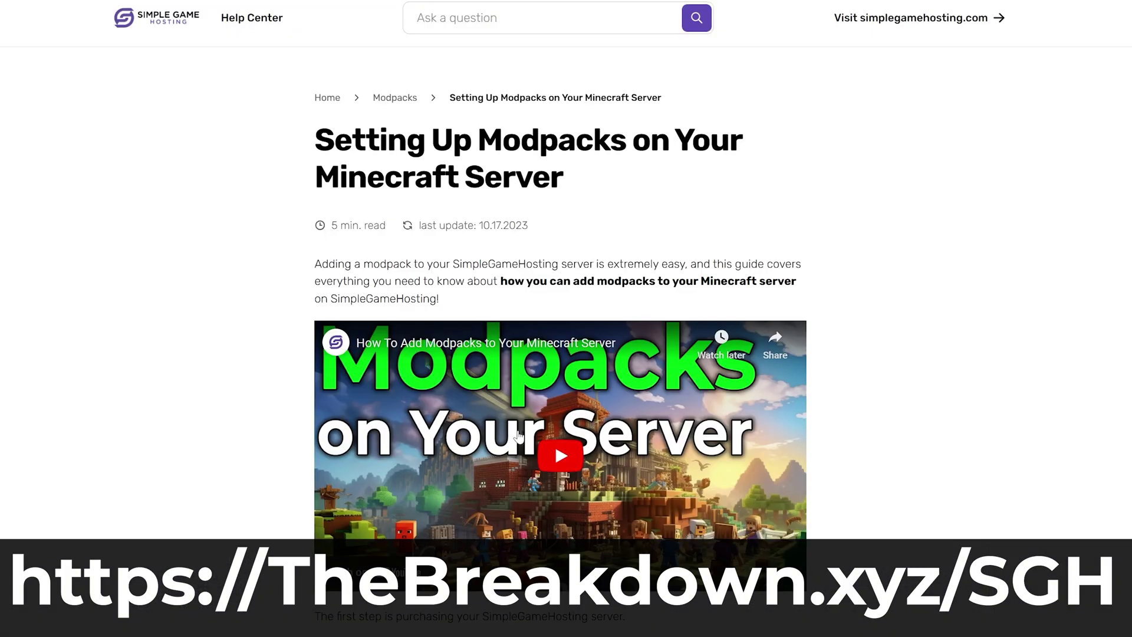
pyautogui.scroll(-15, 511, 425)
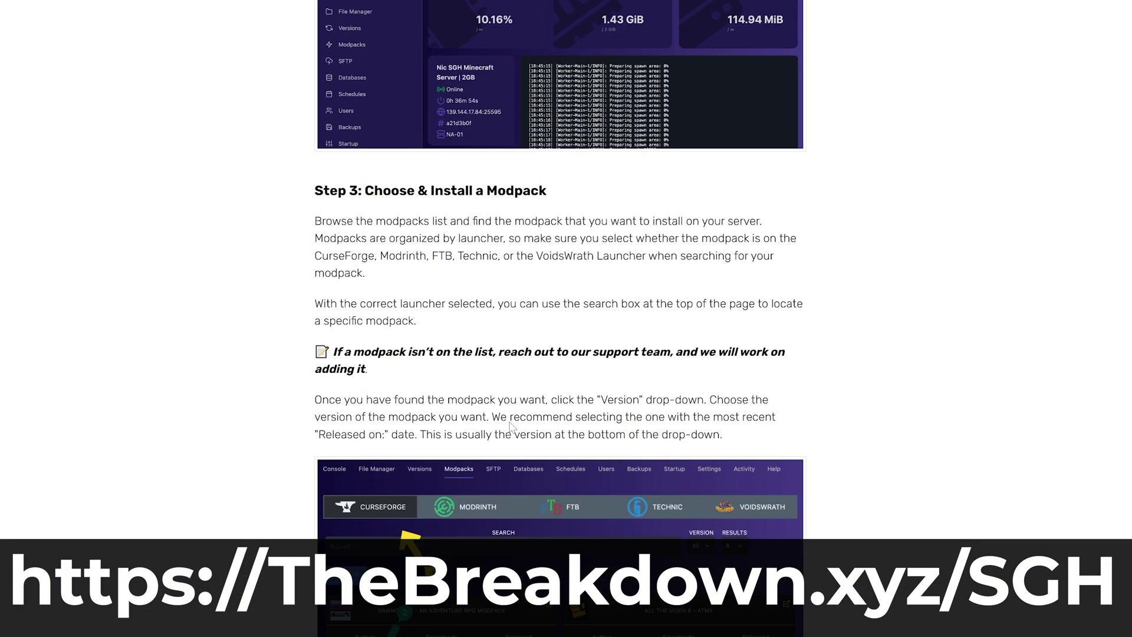
pyautogui.scroll(-15, 509, 423)
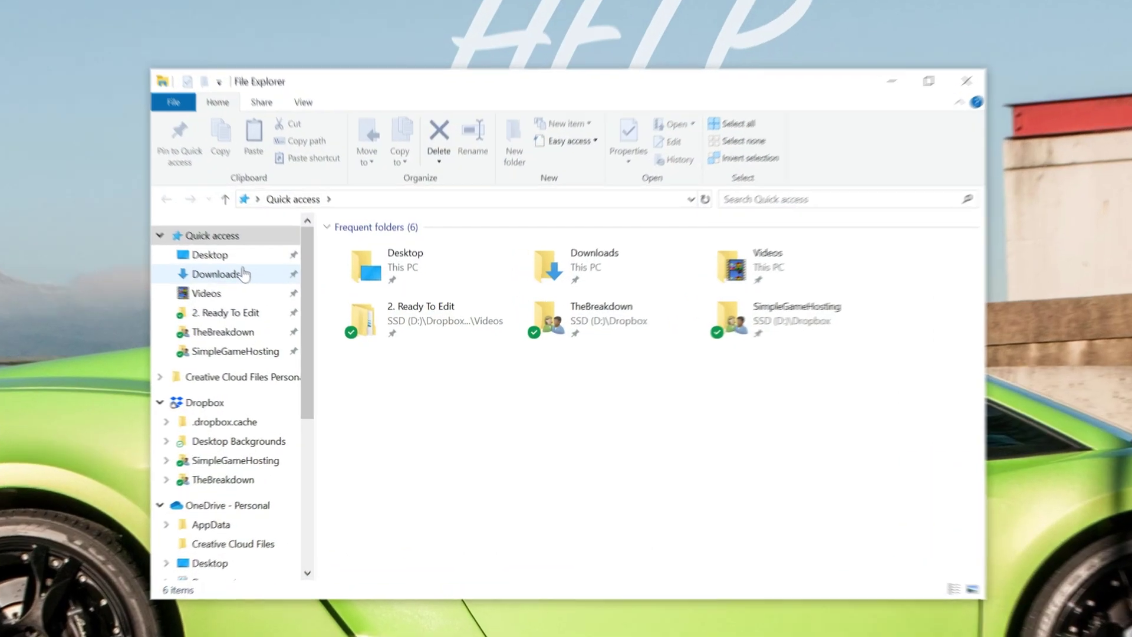
# Step: Go to the Downloads folder and launch the downloaded CurseForge installer
pyautogui.click(253, 289)
pyautogui.moveTo(378, 257); pyautogui.dragTo(361, 137)
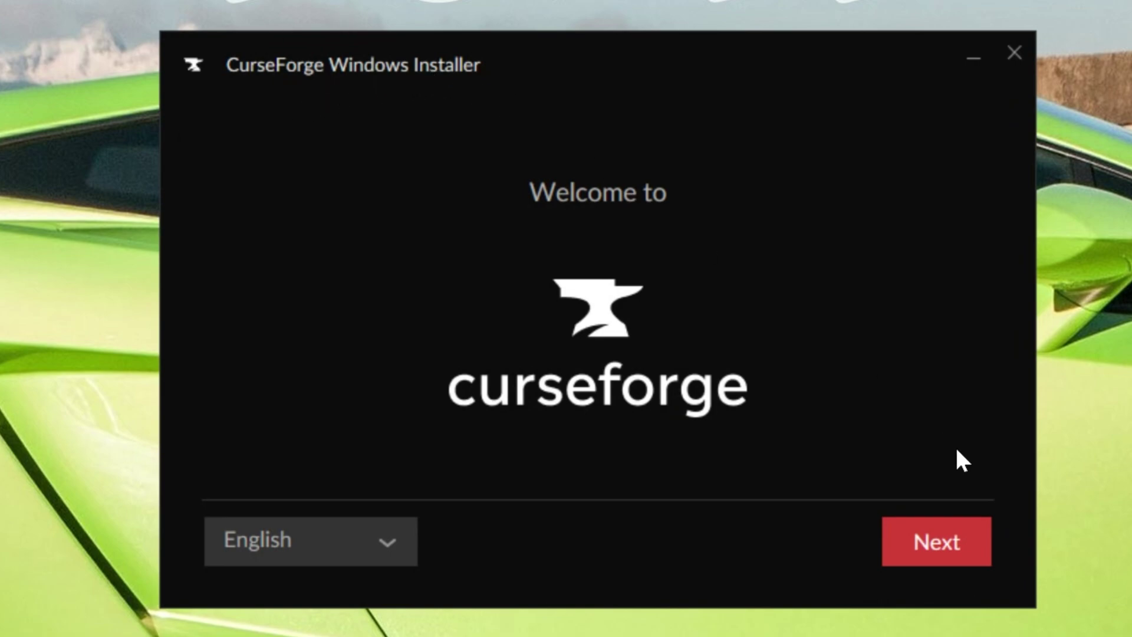
# Step: Accept the CurseForge terms and age confirmation, then install into the default folder
pyautogui.click(957, 537)
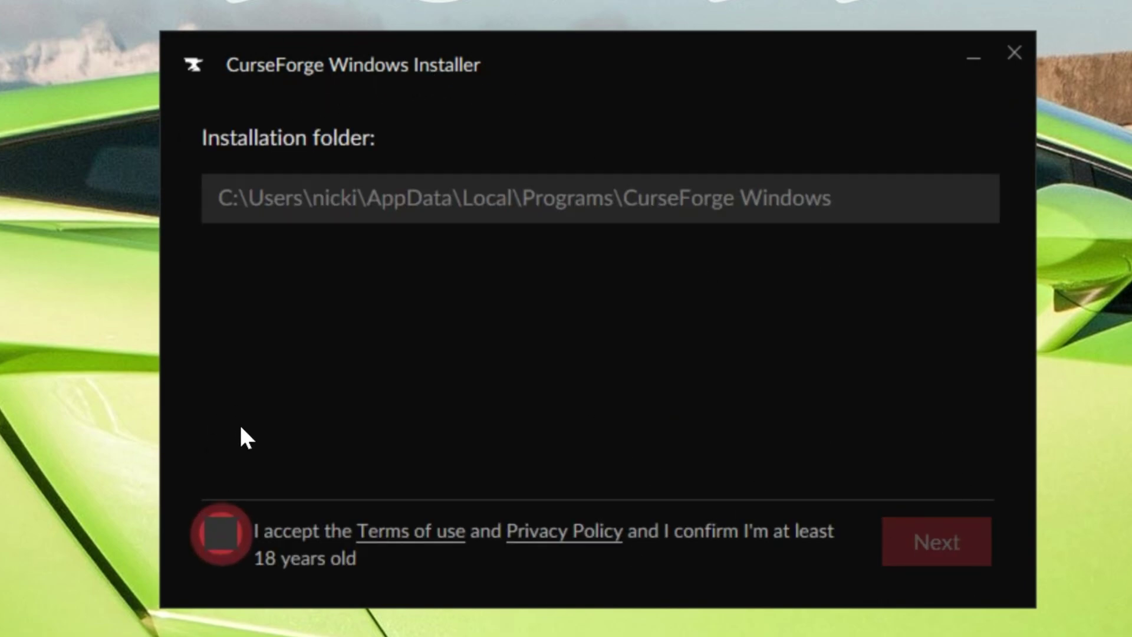
pyautogui.click(229, 535)
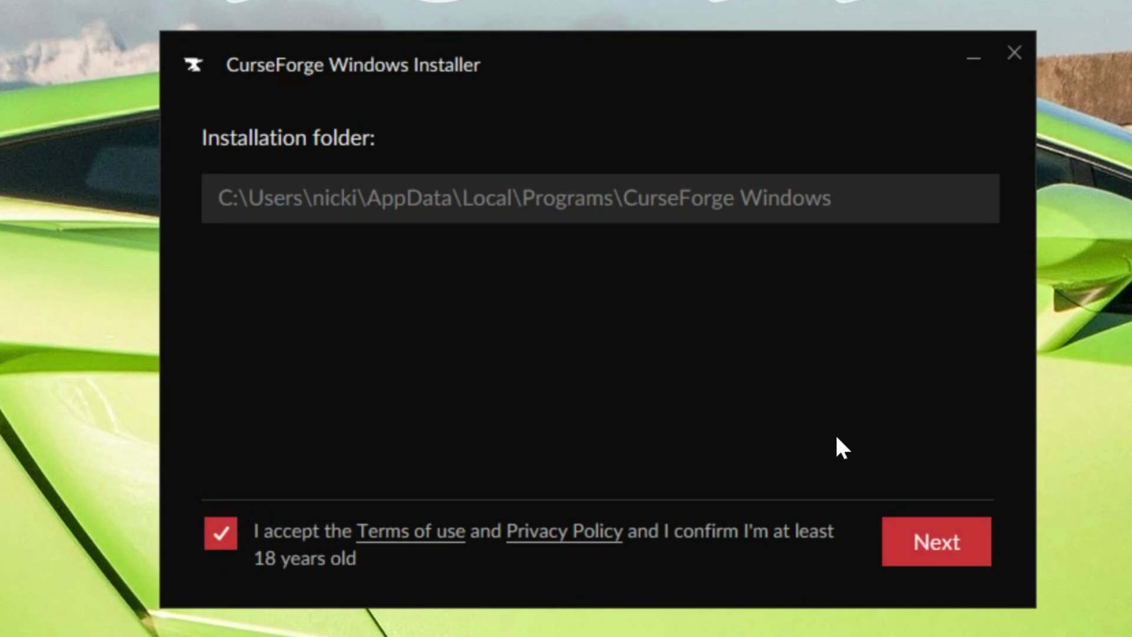
pyautogui.click(968, 547)
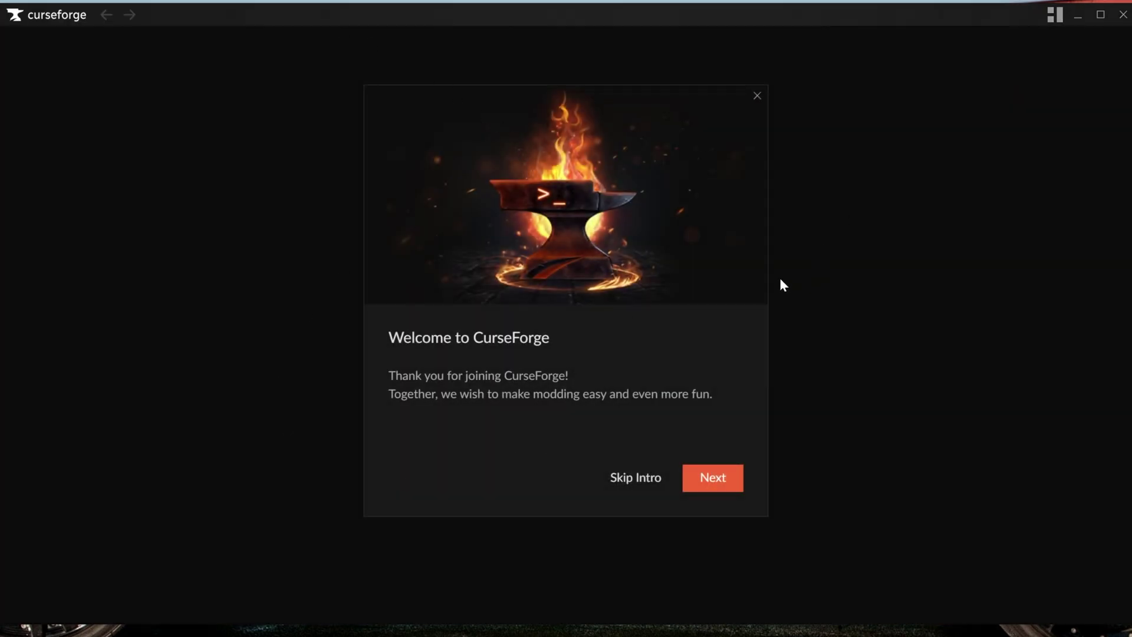
# Step: Go through all pages of the CurseForge welcome intro and let it scan for games
pyautogui.click(731, 483)
pyautogui.click(731, 484)
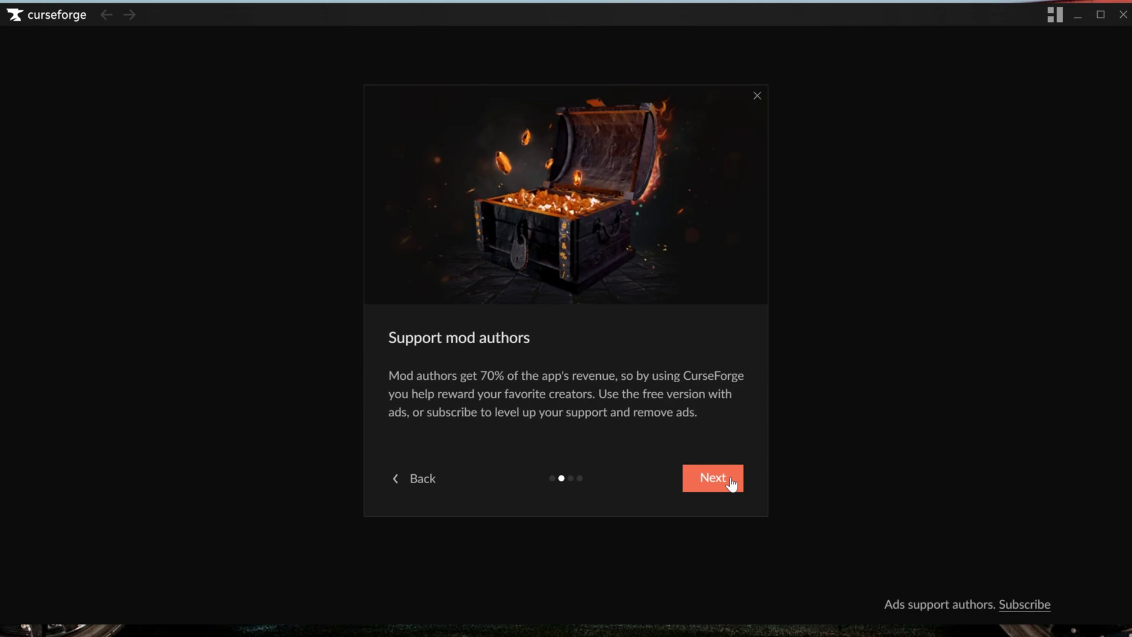
pyautogui.click(731, 483)
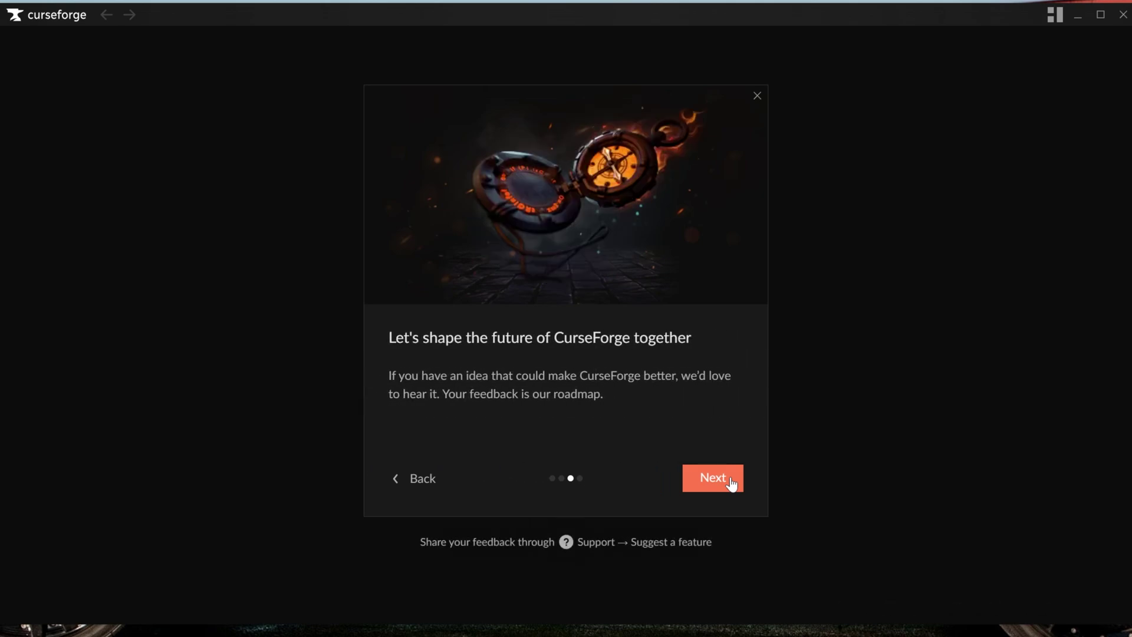
pyautogui.click(731, 483)
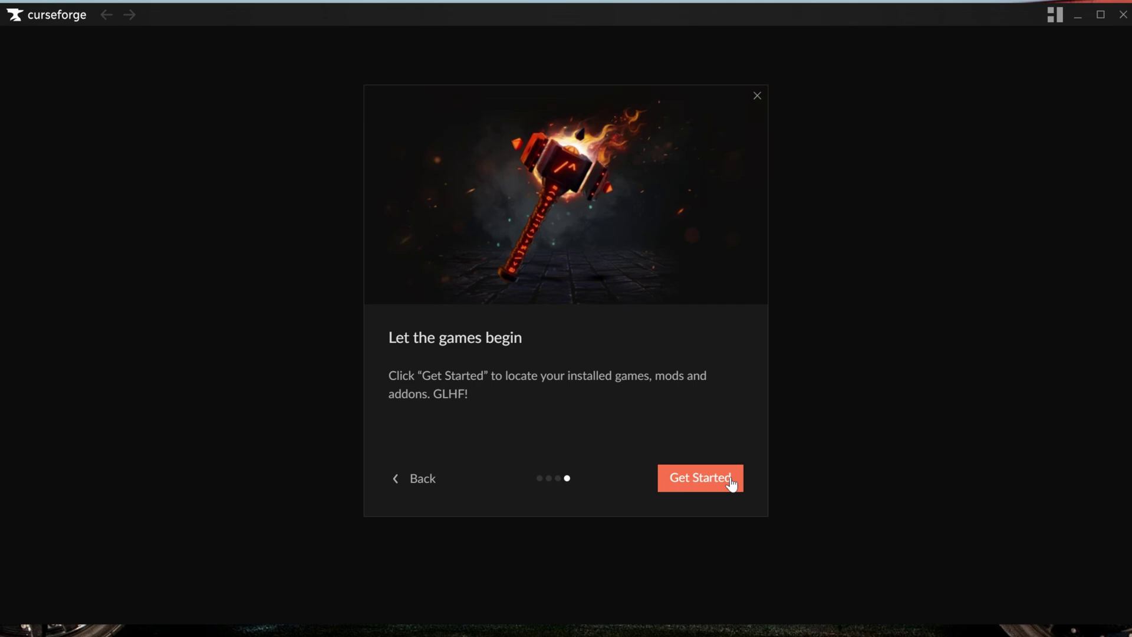
pyautogui.click(721, 485)
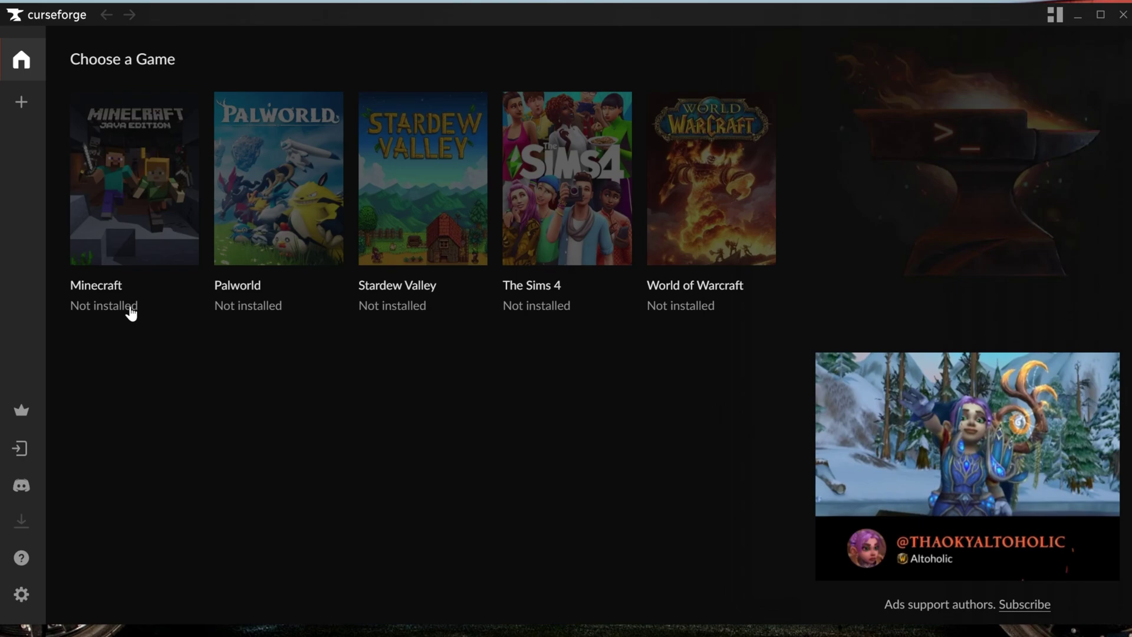
# Step: Open Minecraft from the library and confirm the Standard (Recommended) modding folder
pyautogui.click(125, 209)
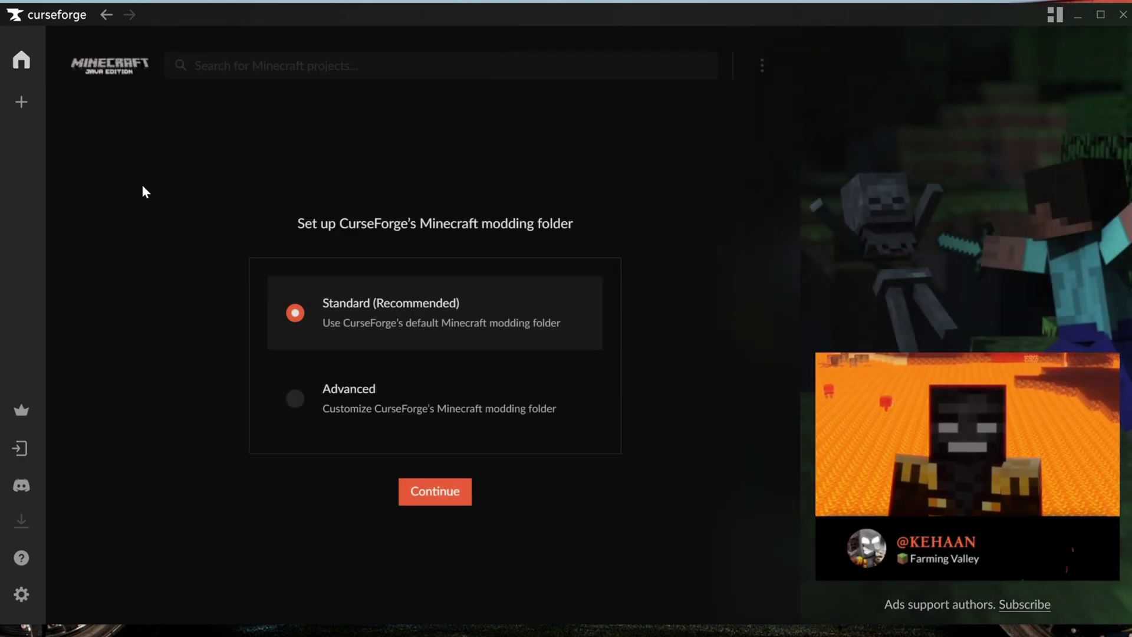
pyautogui.click(445, 489)
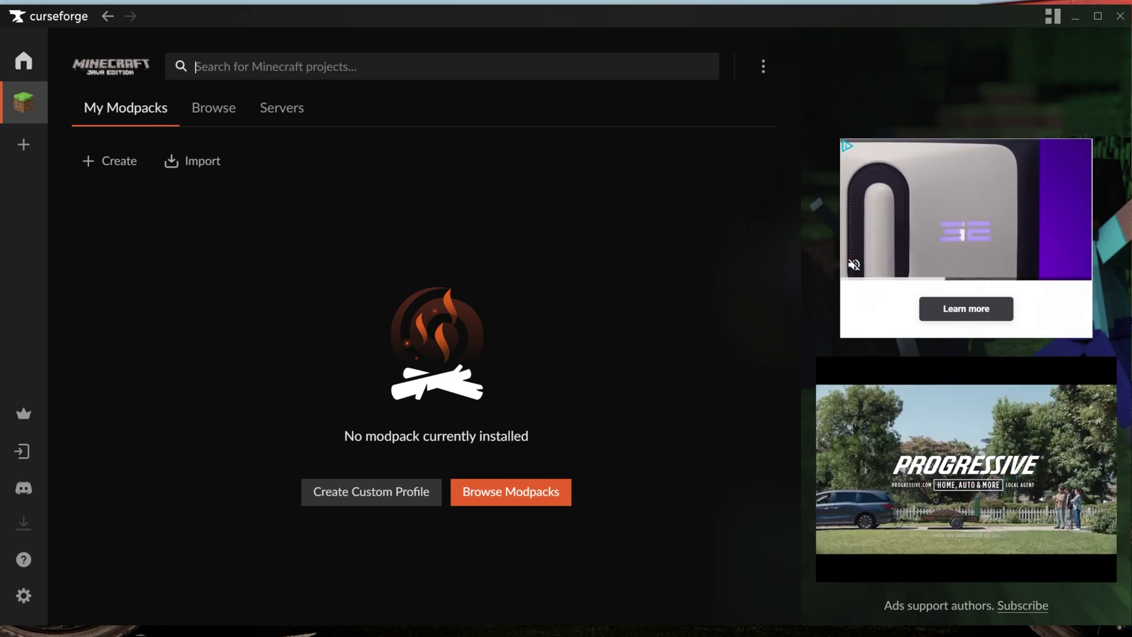
# Step: Search 'crazy craft updated', install the first result, and check its progress in My Modpacks
pyautogui.write('crazy craft updated')
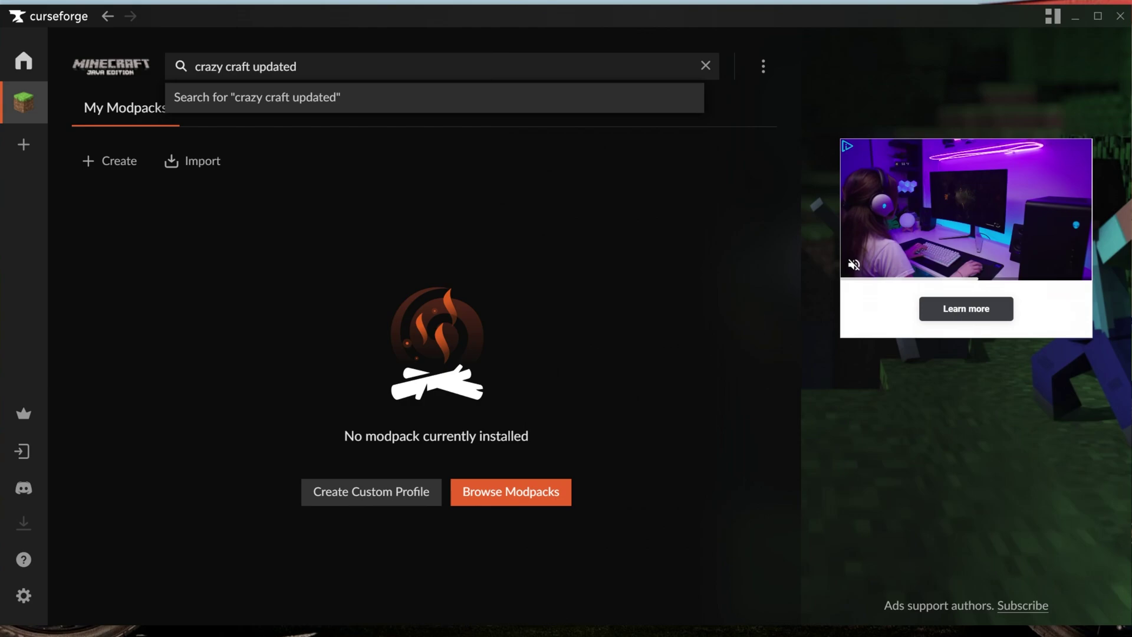
pyautogui.press('Return')
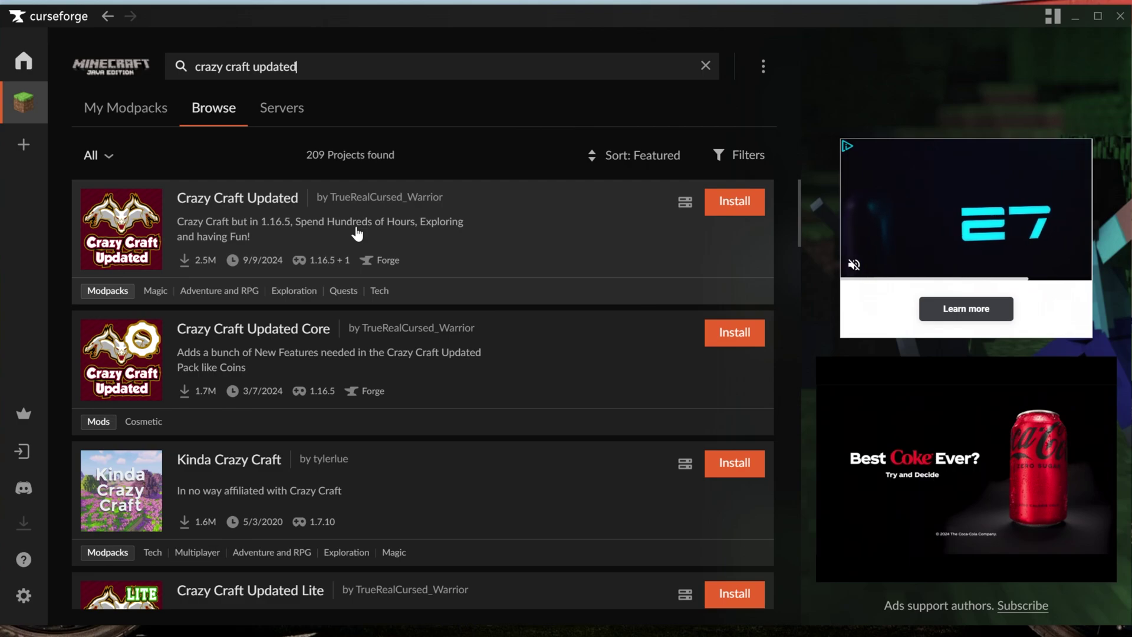
pyautogui.click(755, 203)
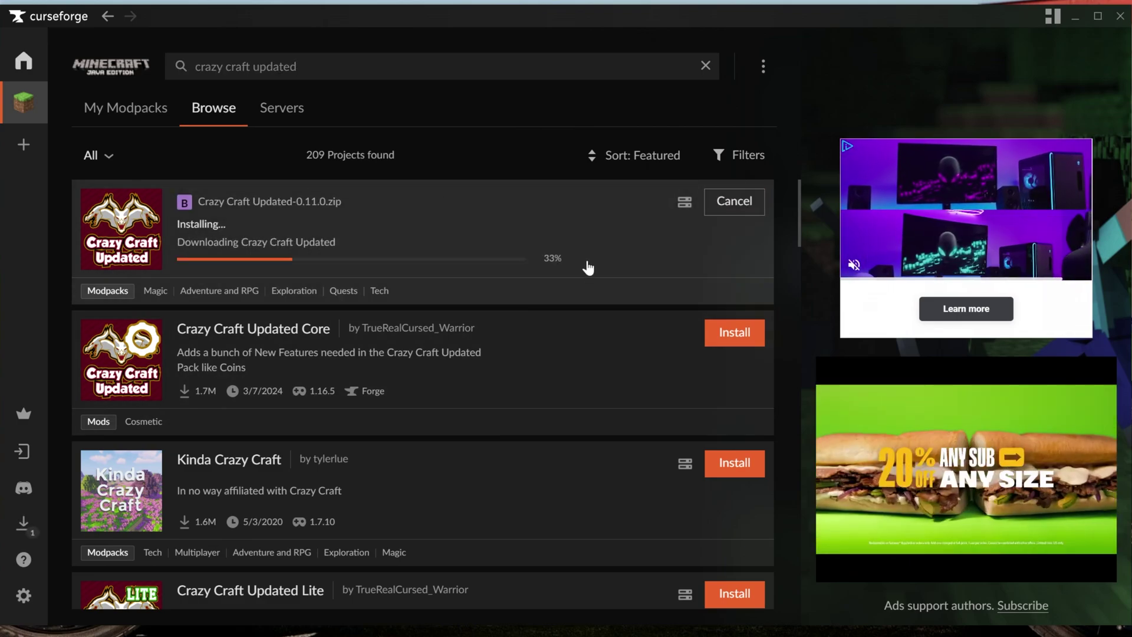
pyautogui.click(135, 123)
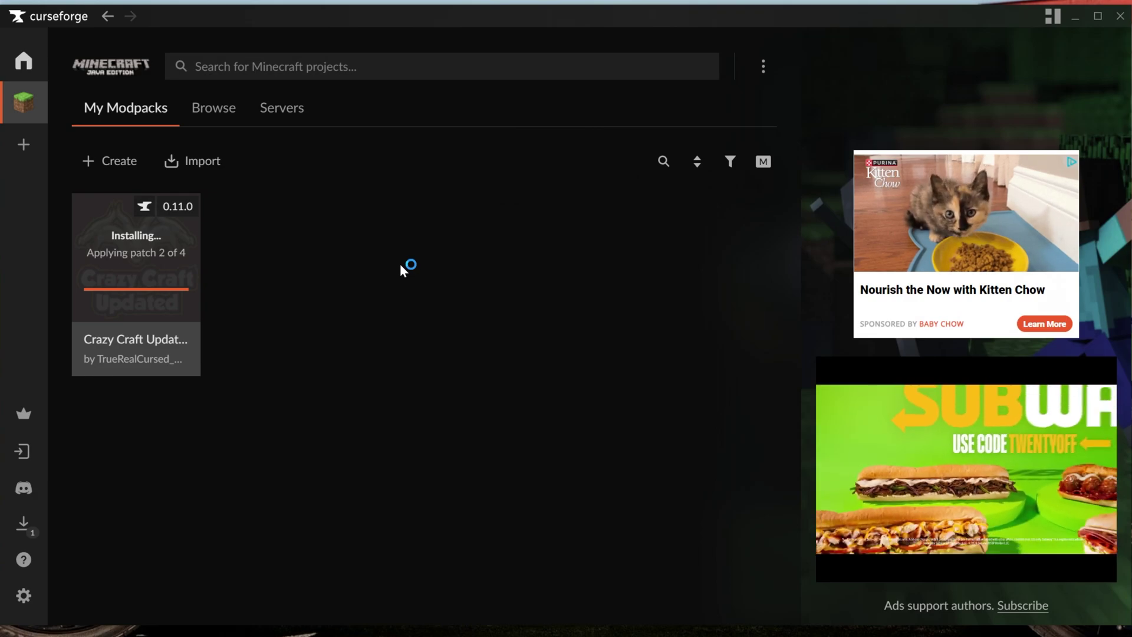
# Step: Set Minecraft's Java Settings allocated memory to 10112MB and close Settings
pyautogui.click(24, 595)
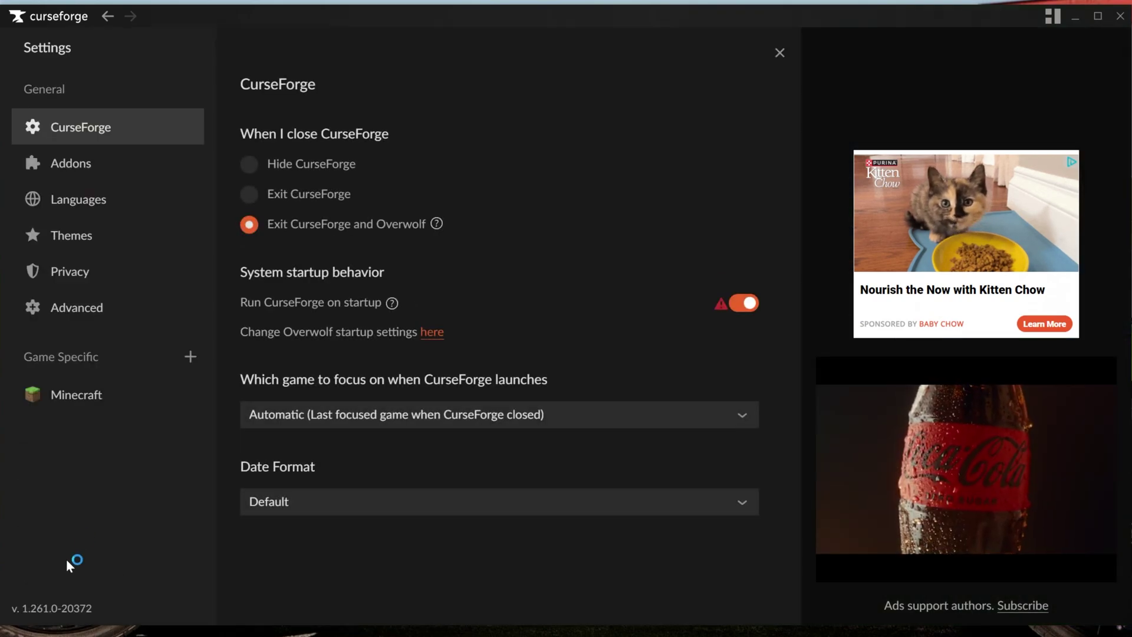
pyautogui.click(97, 399)
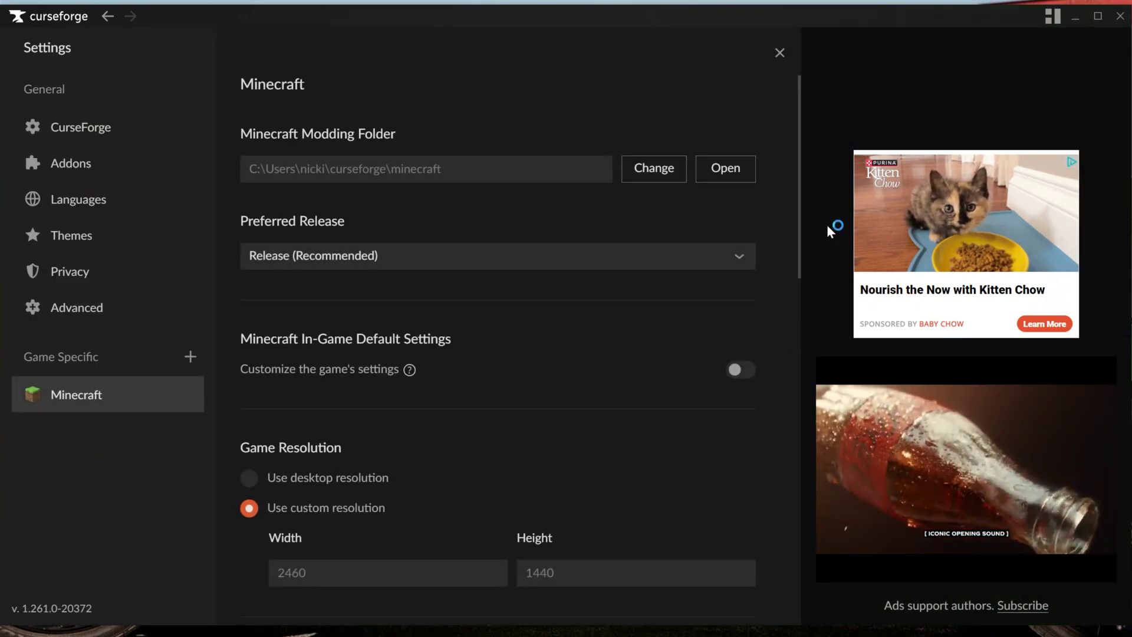
pyautogui.scroll(-15, 790, 212)
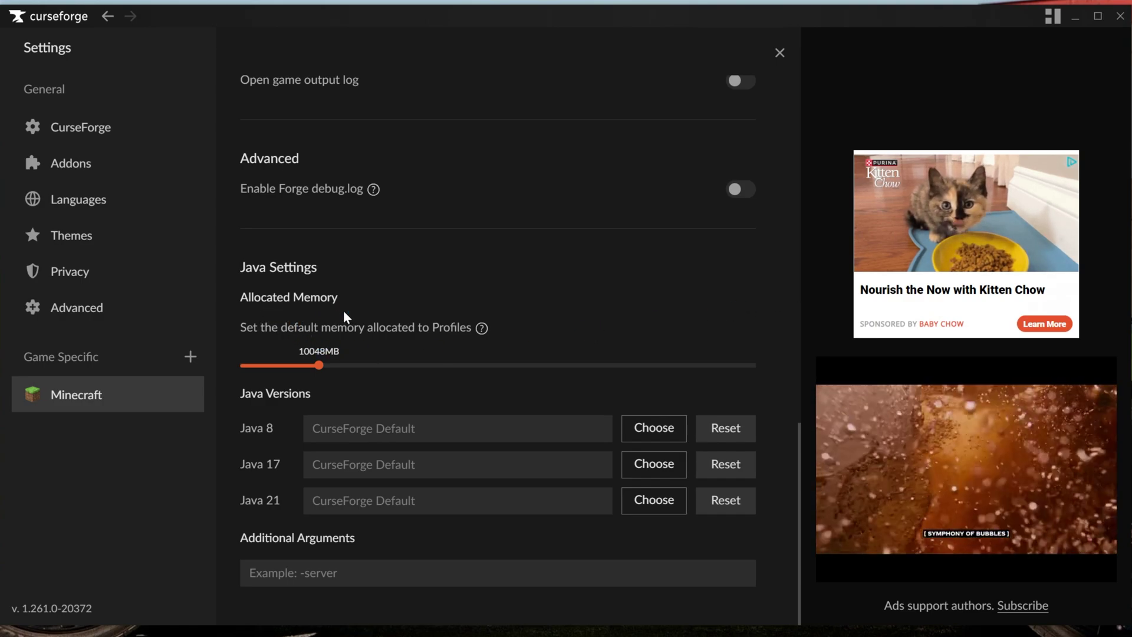
pyautogui.moveTo(319, 365)
pyautogui.mouseDown()
pyautogui.moveTo(285, 366)
pyautogui.moveTo(321, 377)
pyautogui.mouseUp()
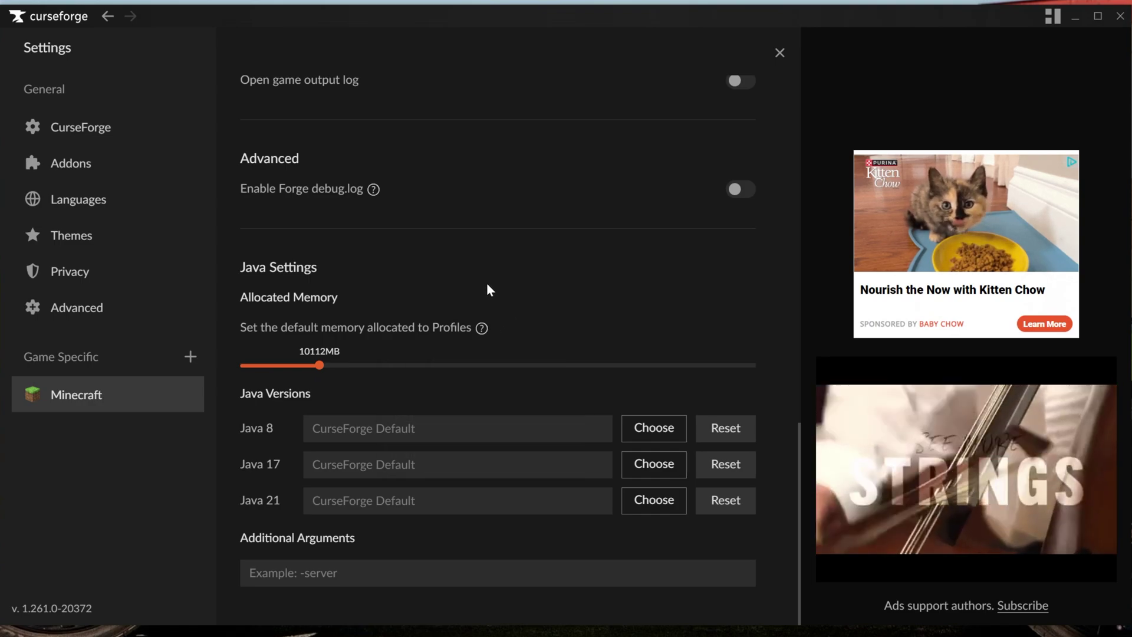
pyautogui.scroll(-8, 508, 233)
pyautogui.scroll(2, 508, 238)
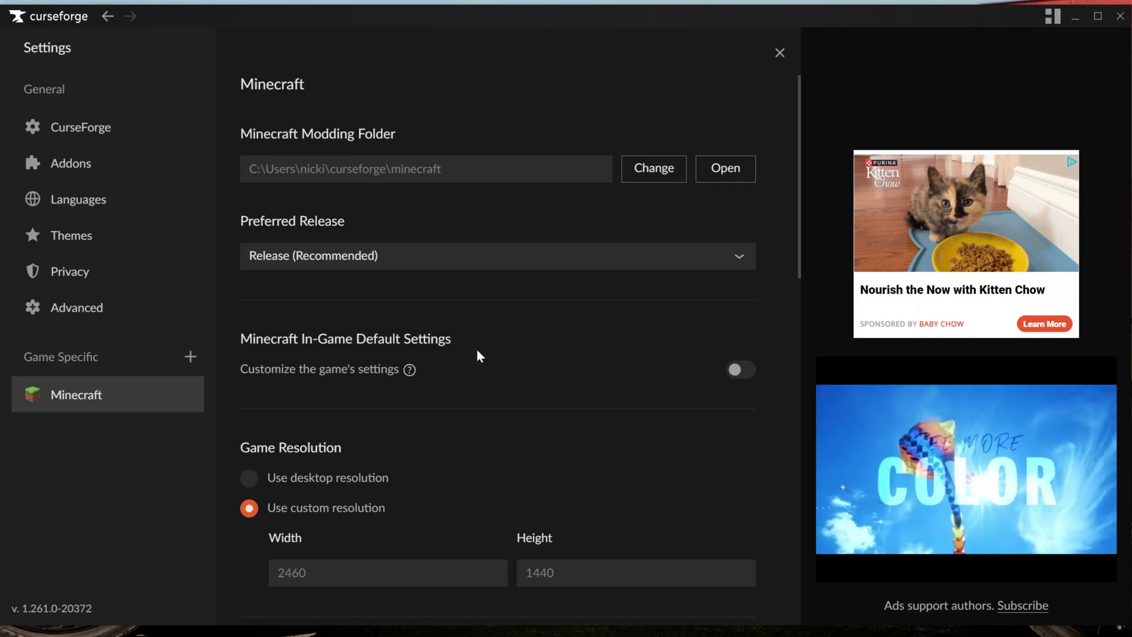
pyautogui.scroll(-3, 448, 437)
pyautogui.click(778, 52)
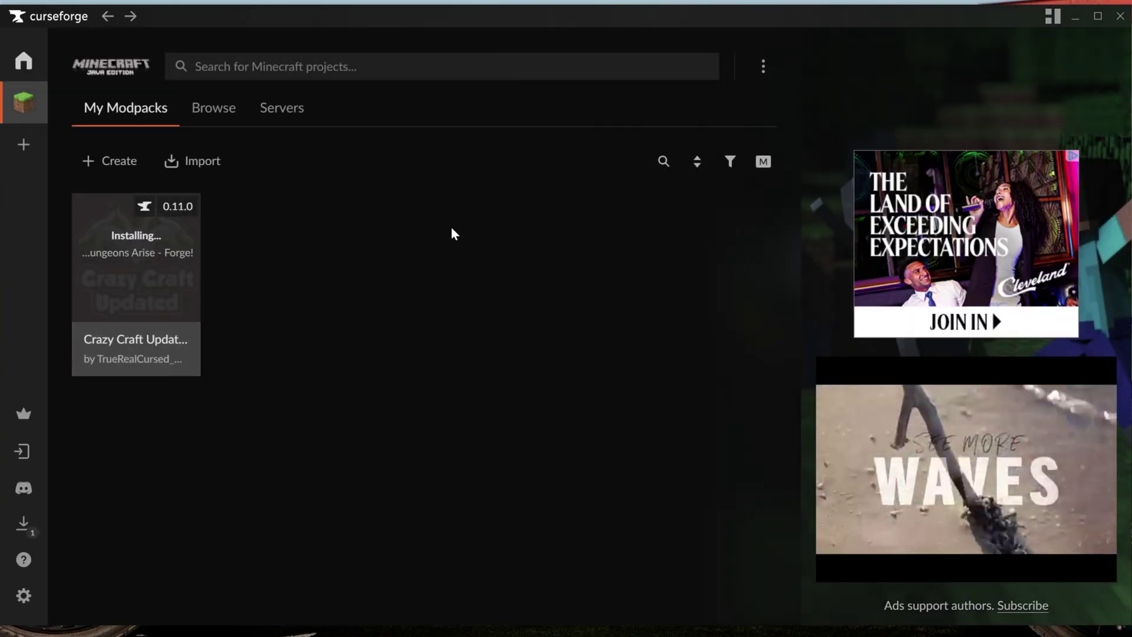
# Step: Once installed, play the Crazy Craft Updated modpack from My Modpacks
pyautogui.moveTo(157, 319)
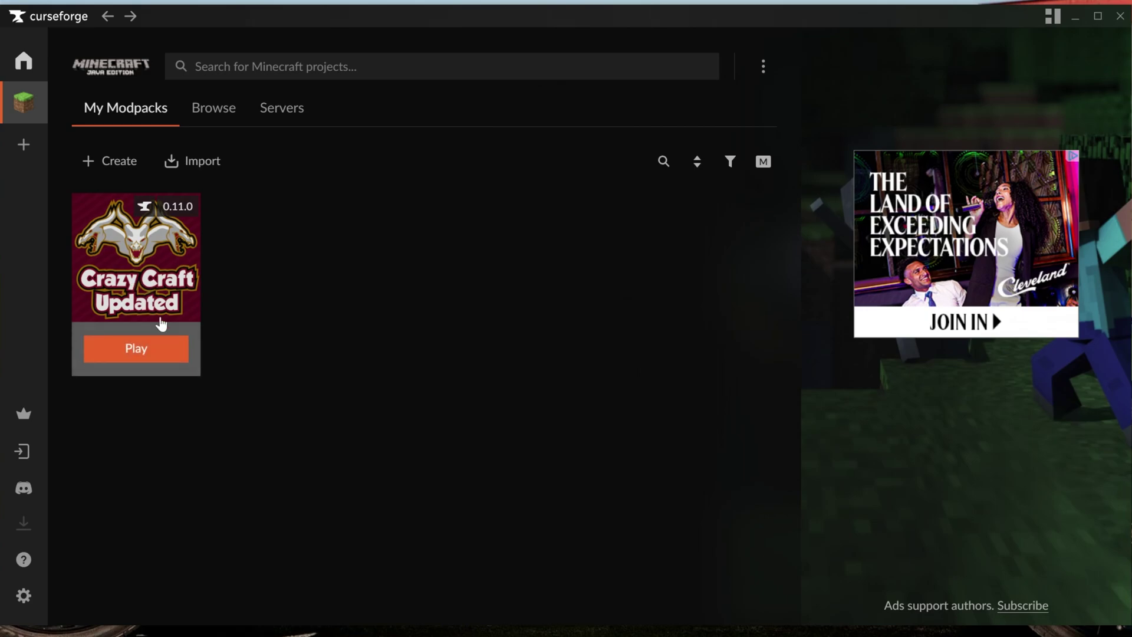
pyautogui.click(143, 359)
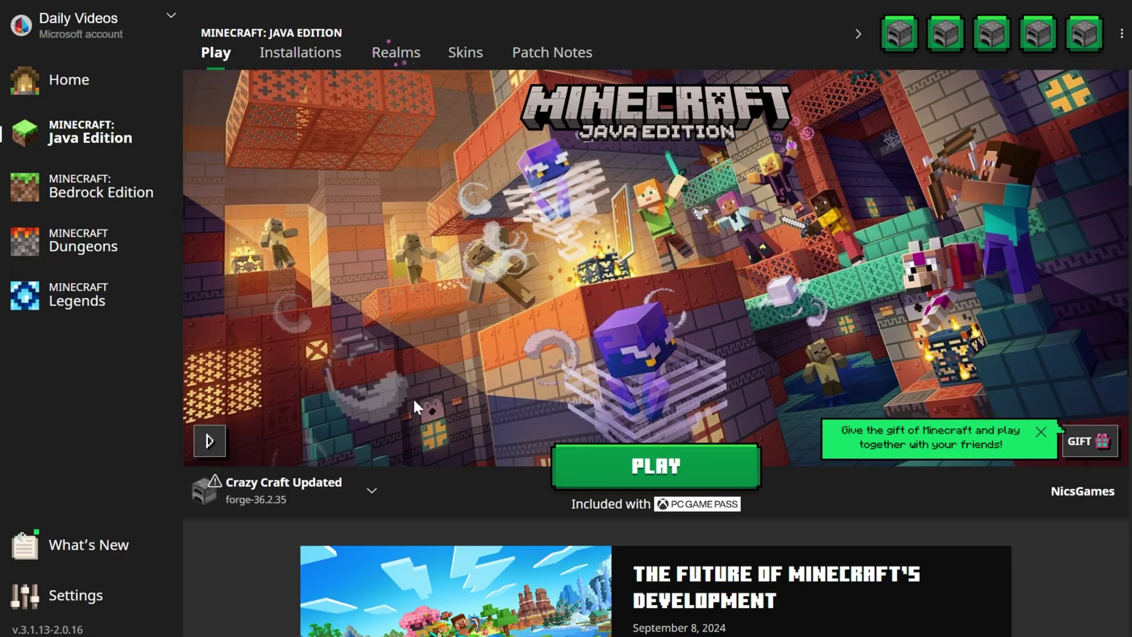
# Step: Play Crazy Craft Updated from the Java Edition page and accept the modified-installation warning
pyautogui.click(91, 60)
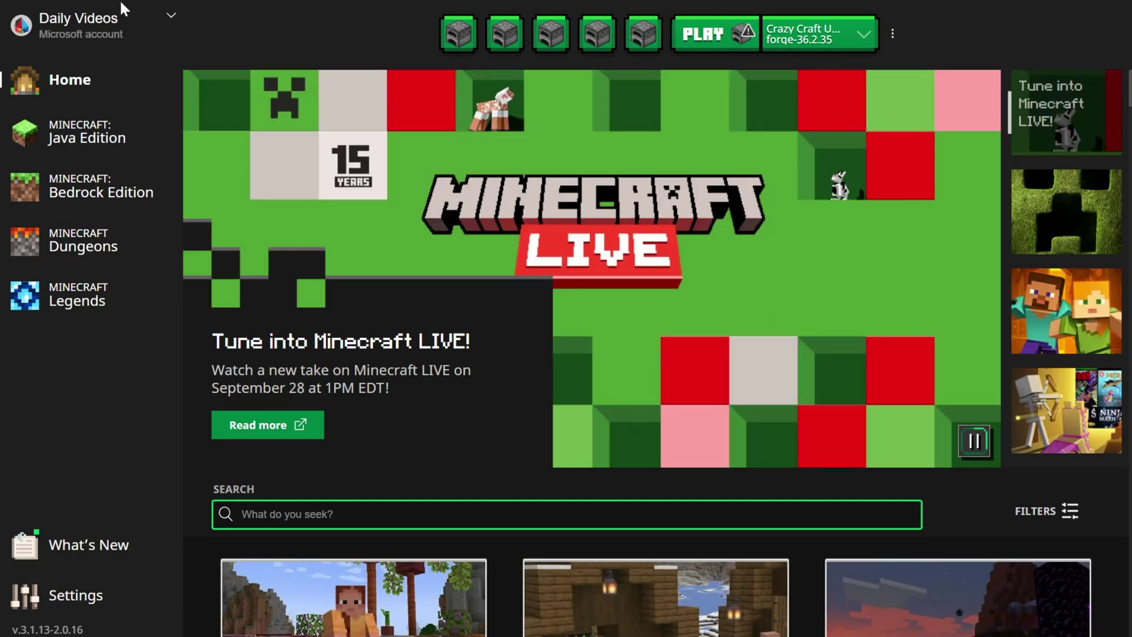
pyautogui.click(72, 136)
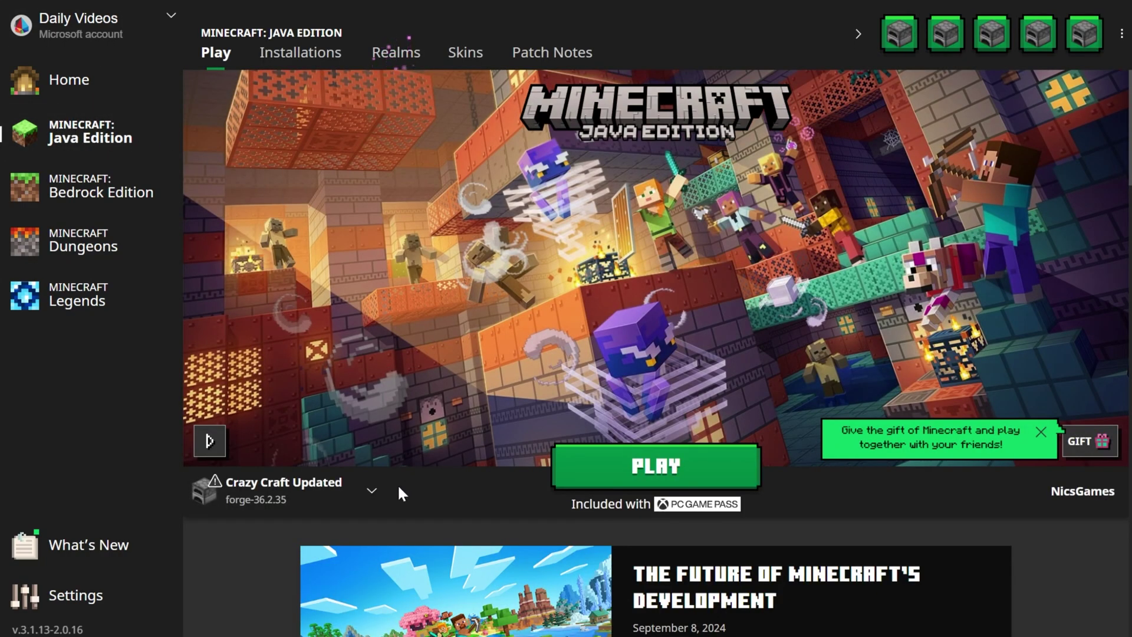
pyautogui.click(639, 466)
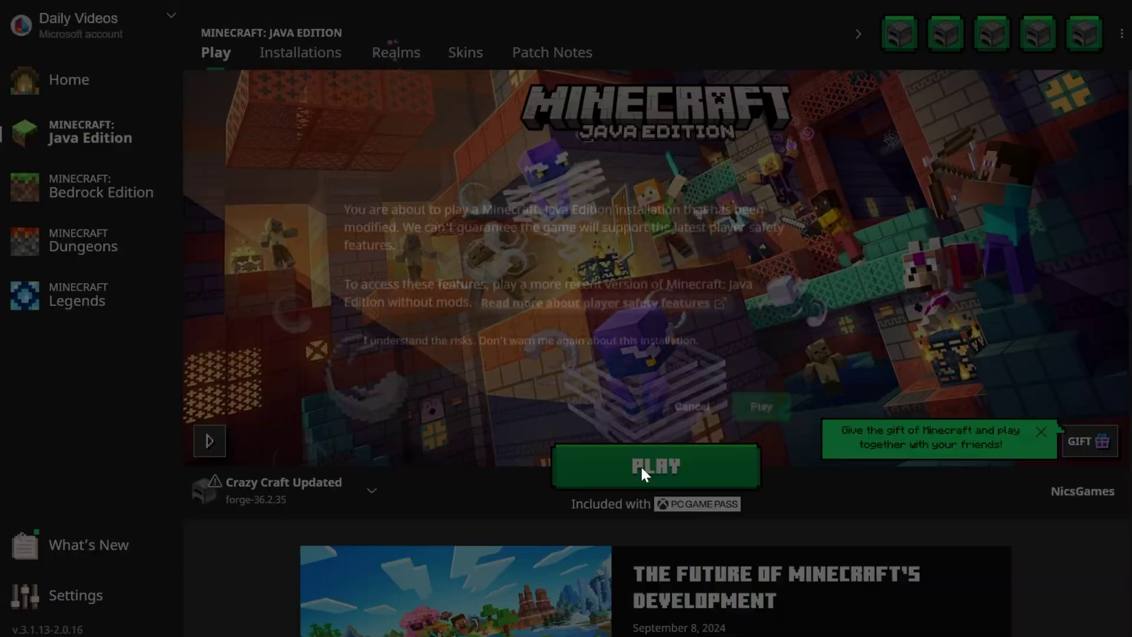
pyautogui.click(743, 397)
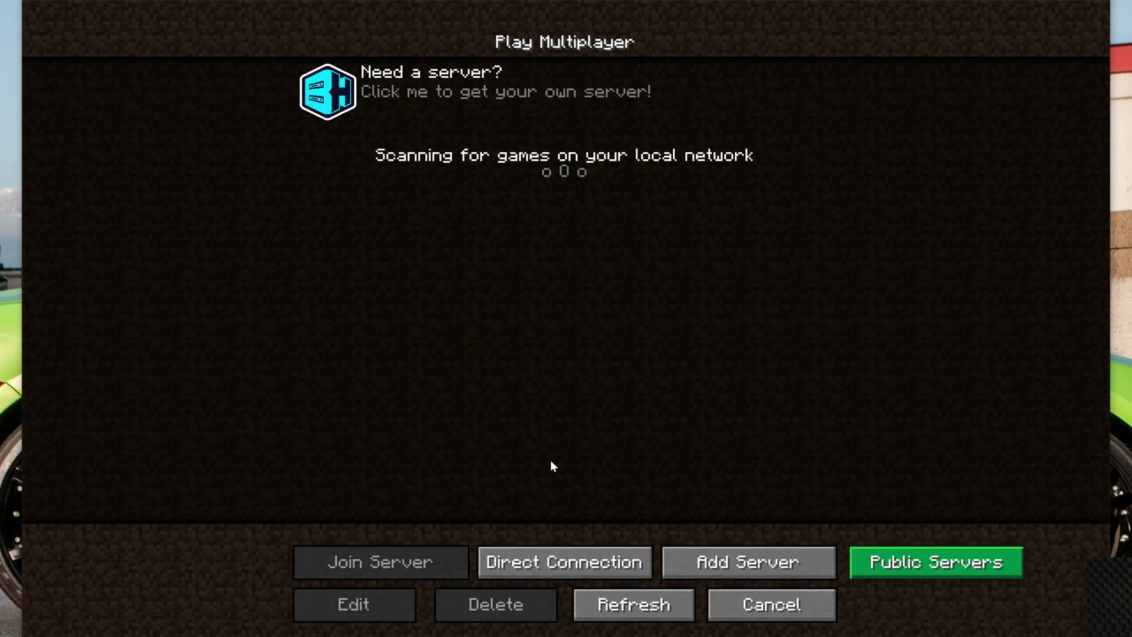
# Step: Add a server named SimpleGameHosting.com with the pasted address, then join it
pyautogui.click(713, 559)
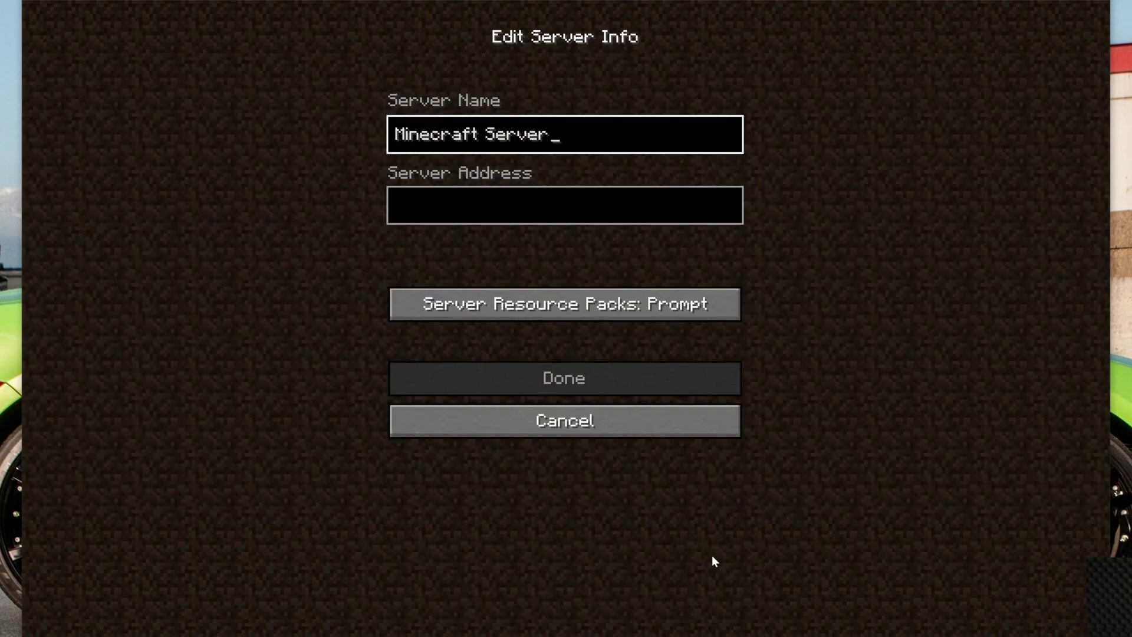
pyautogui.click(557, 215)
pyautogui.write('103.195.103.')
pyautogui.click(538, 138)
pyautogui.hotkey('ctrl', 'a')
pyautogui.write('Simp')
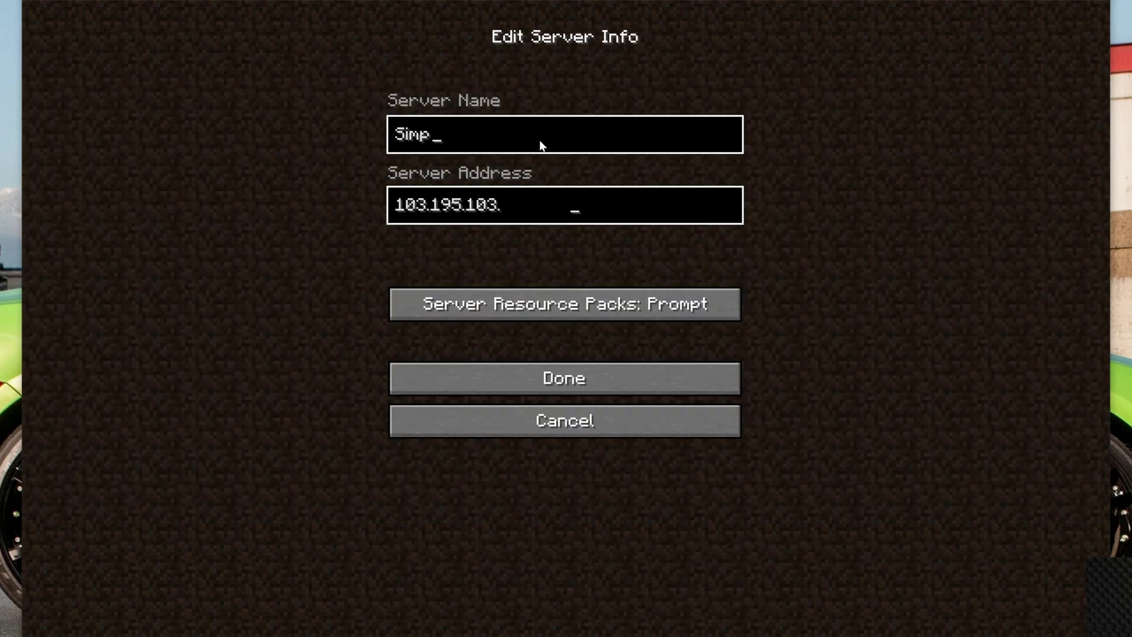
pyautogui.write('leGameHosting.com')
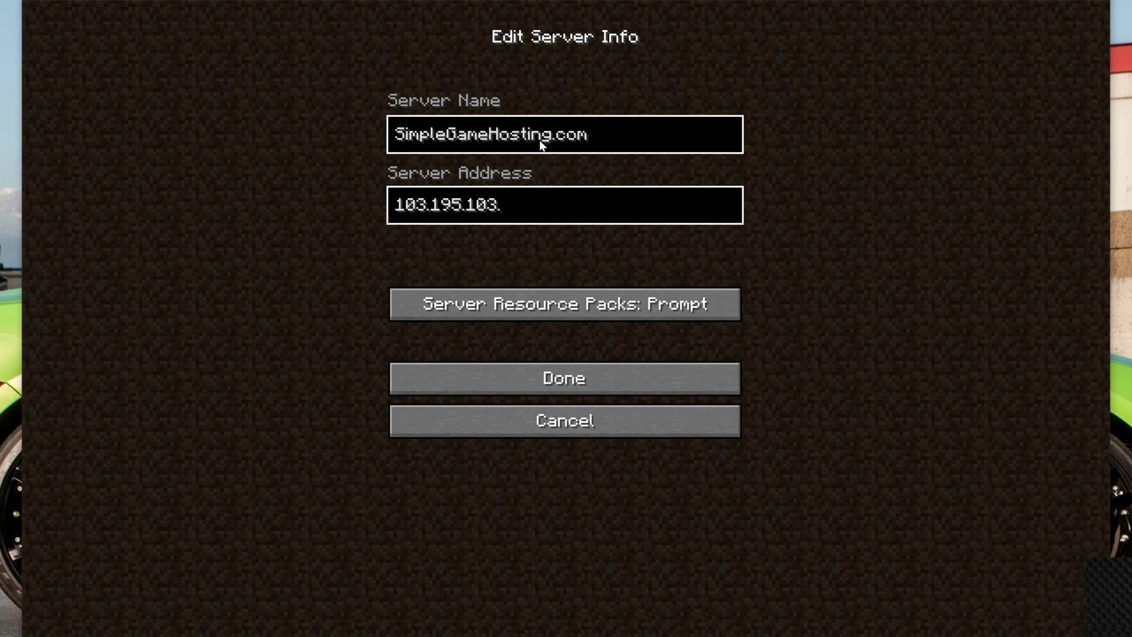
pyautogui.click(567, 364)
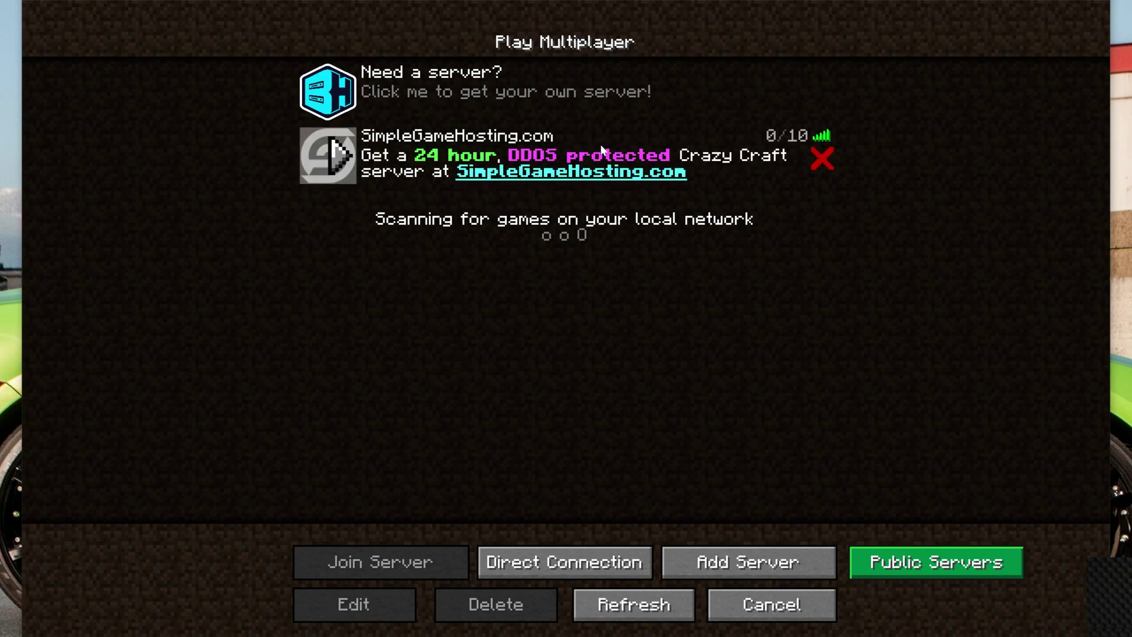
pyautogui.click(516, 171)
pyautogui.click(516, 172)
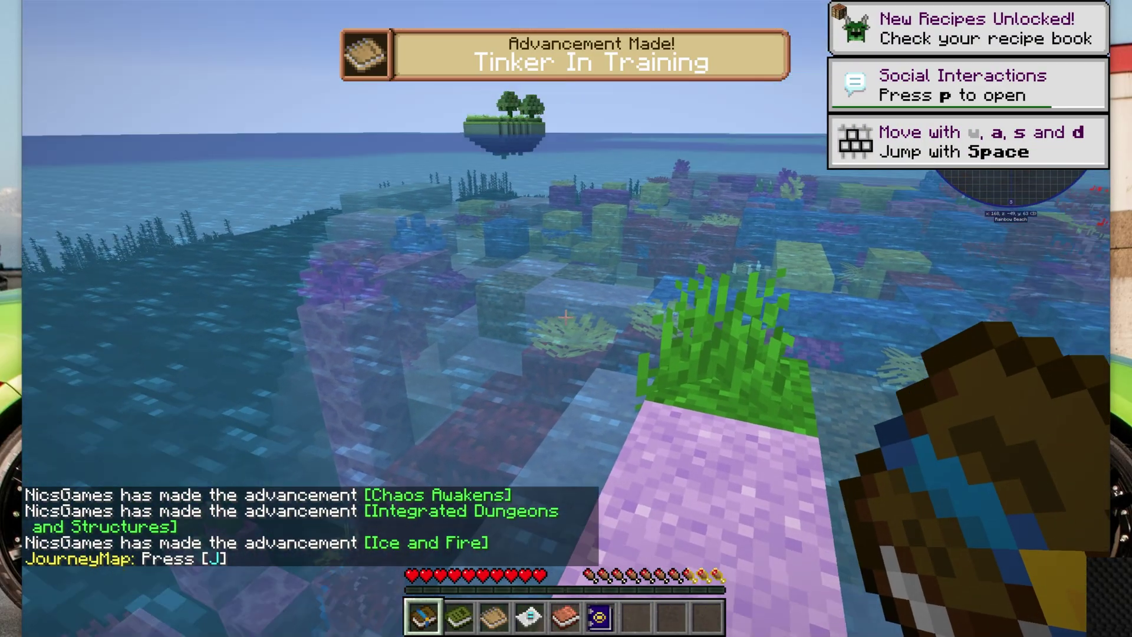
# Step: Walk across the coral reef onto the bamboo island, scrolling the hotbar from Animal Dictionary to Chronicle of Shadows
pyautogui.press('w')
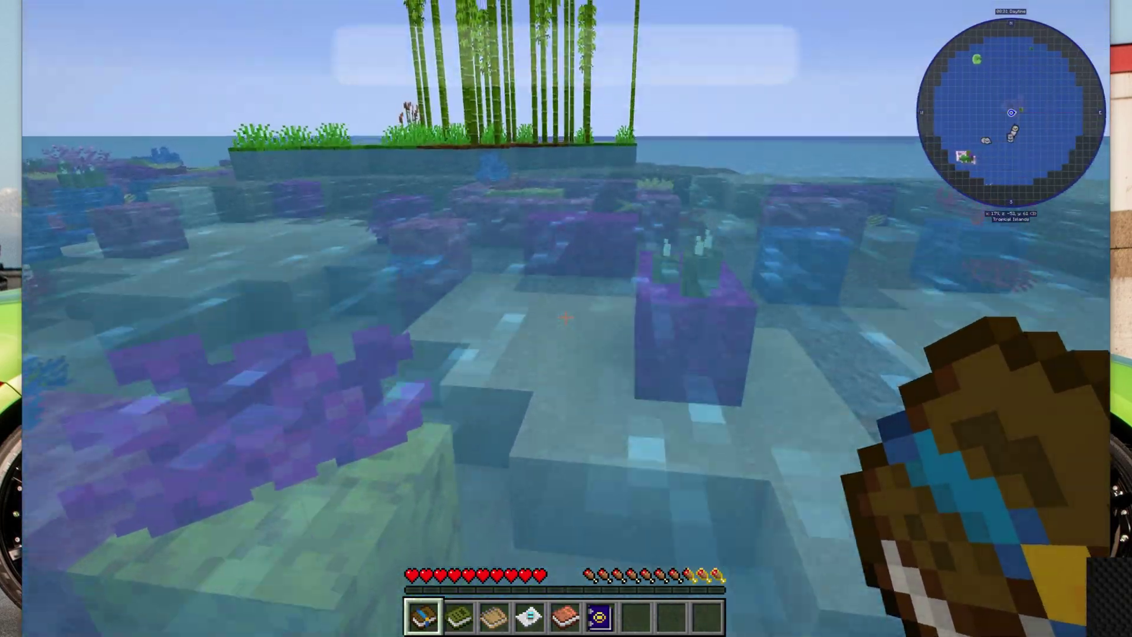
pyautogui.press('w')
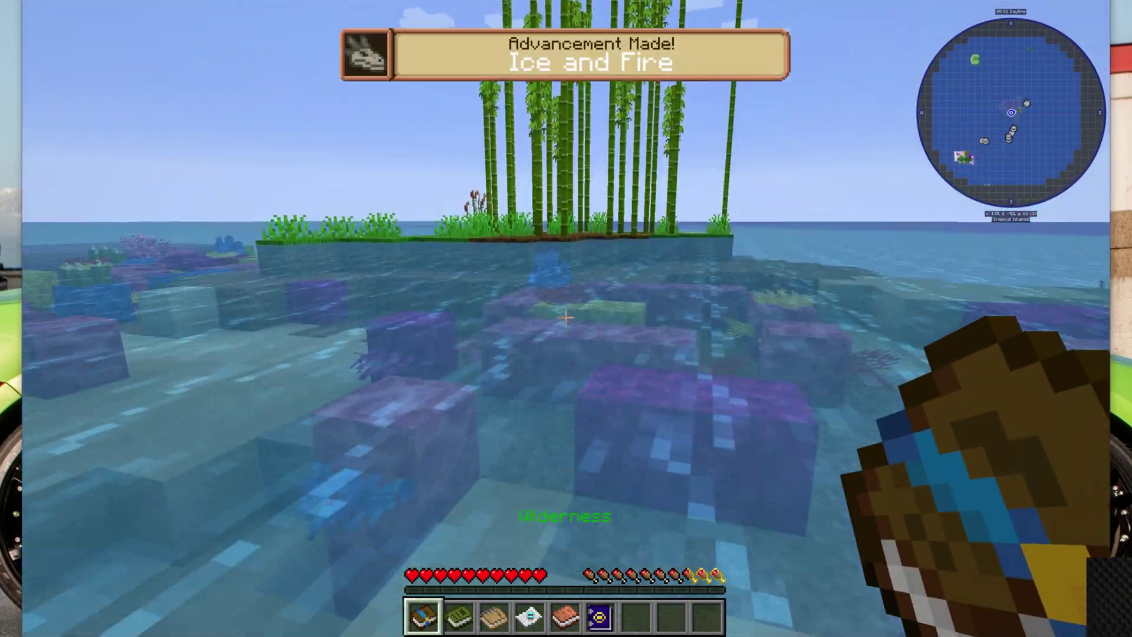
pyautogui.press('w')
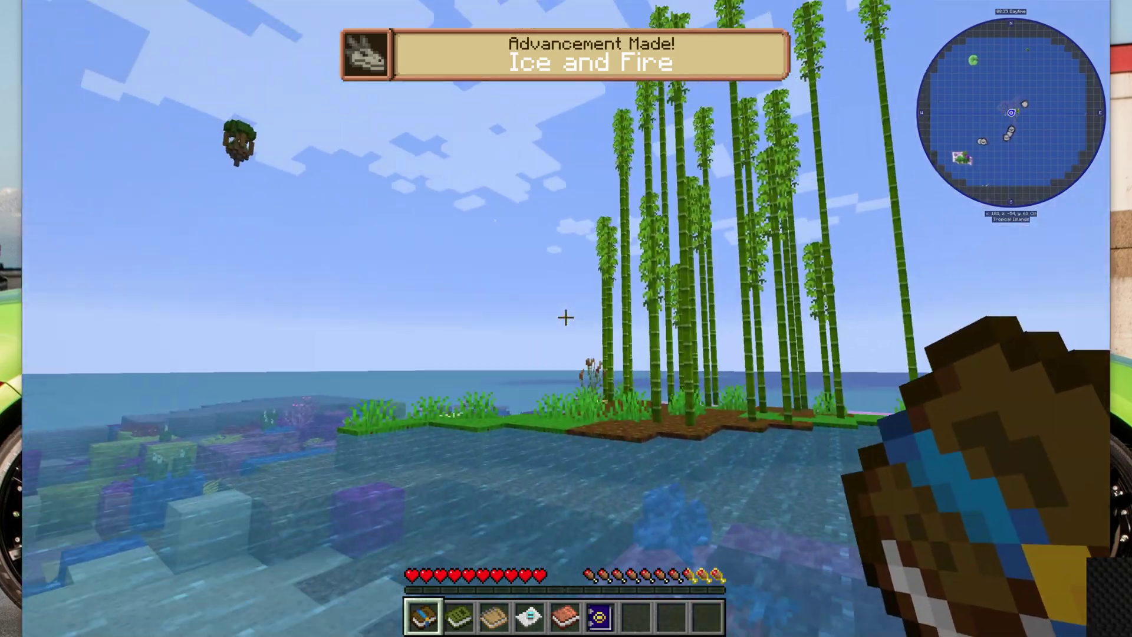
pyautogui.press('w')
pyautogui.press('2')
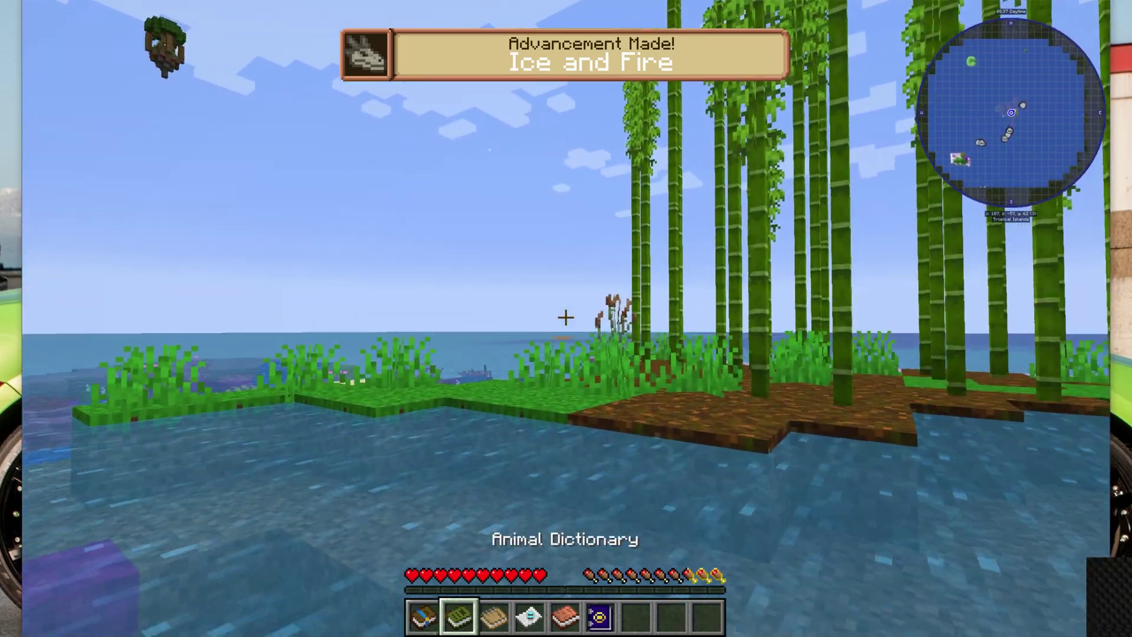
pyautogui.press('w')
pyautogui.scroll(-4, 566, 319)
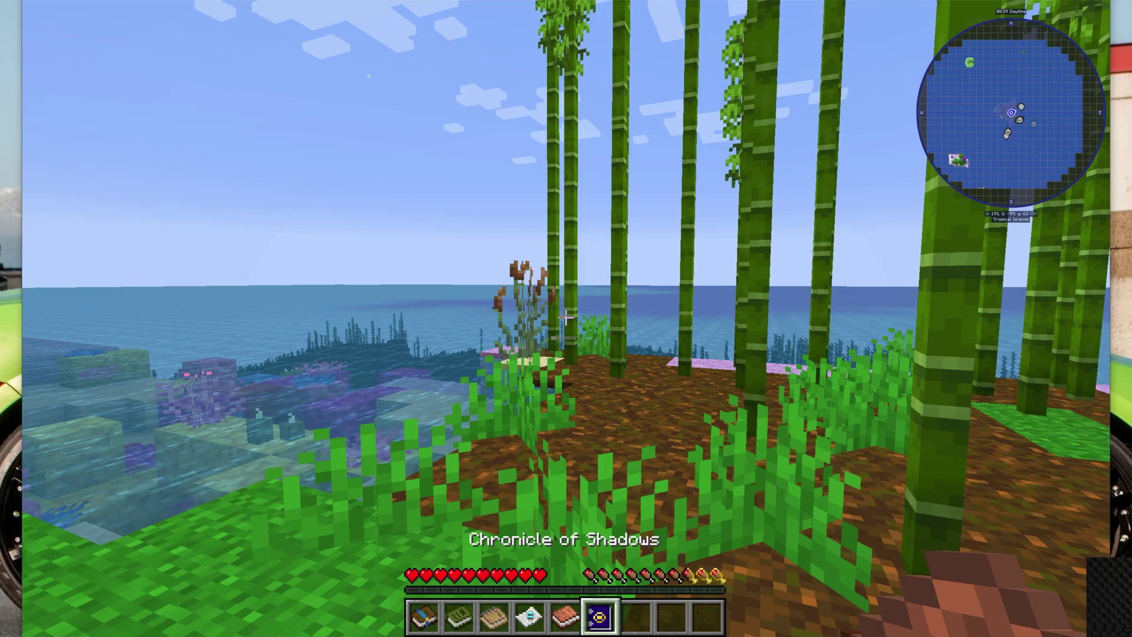
# Step: Explore the bamboo grove and ocean view, ending on the grass strip over the reef
pyautogui.press('w')
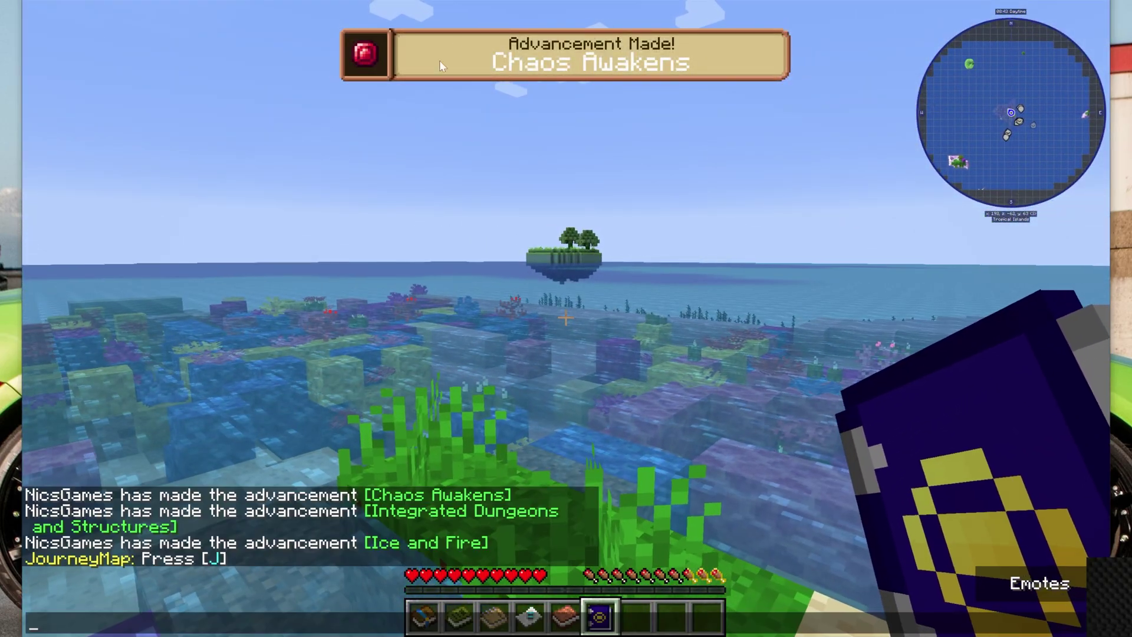
pyautogui.press('w')
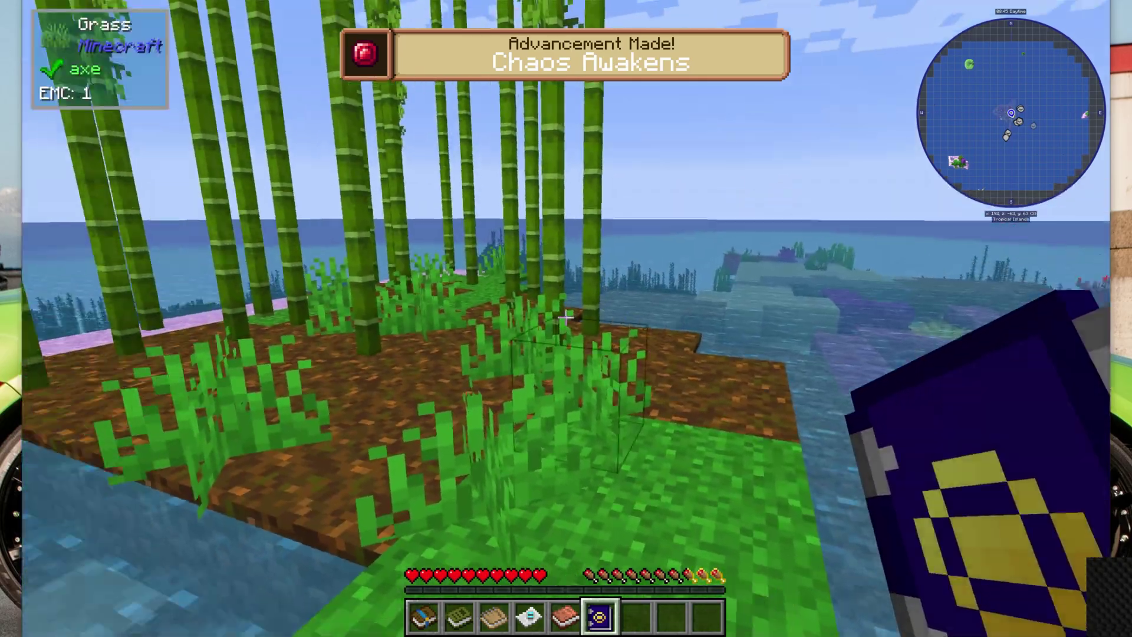
pyautogui.press('w')
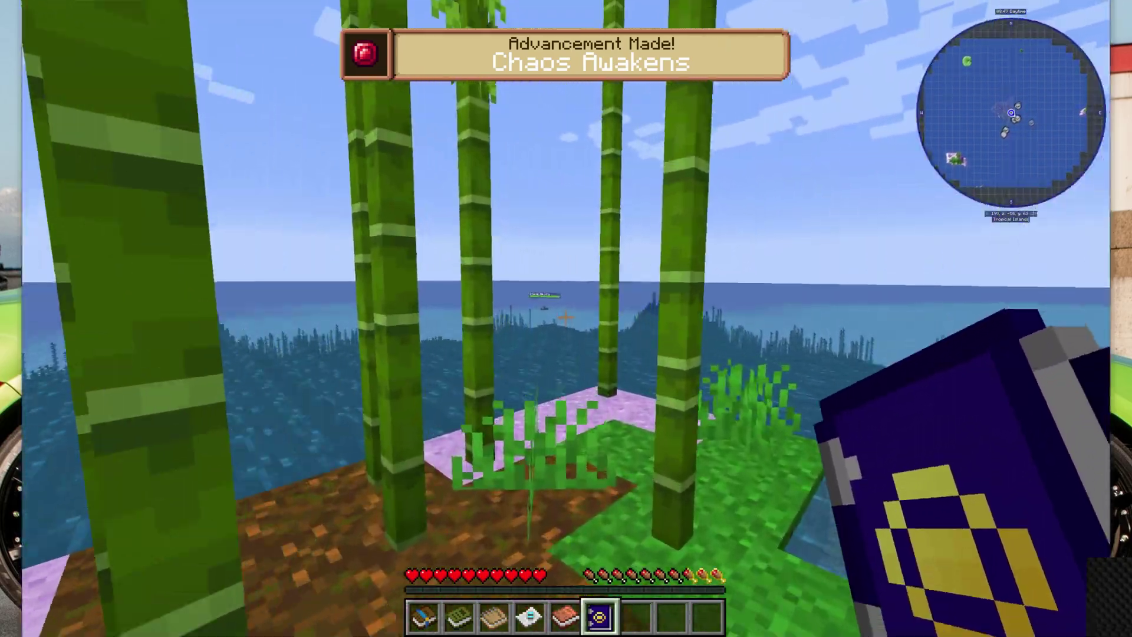
pyautogui.press('w')
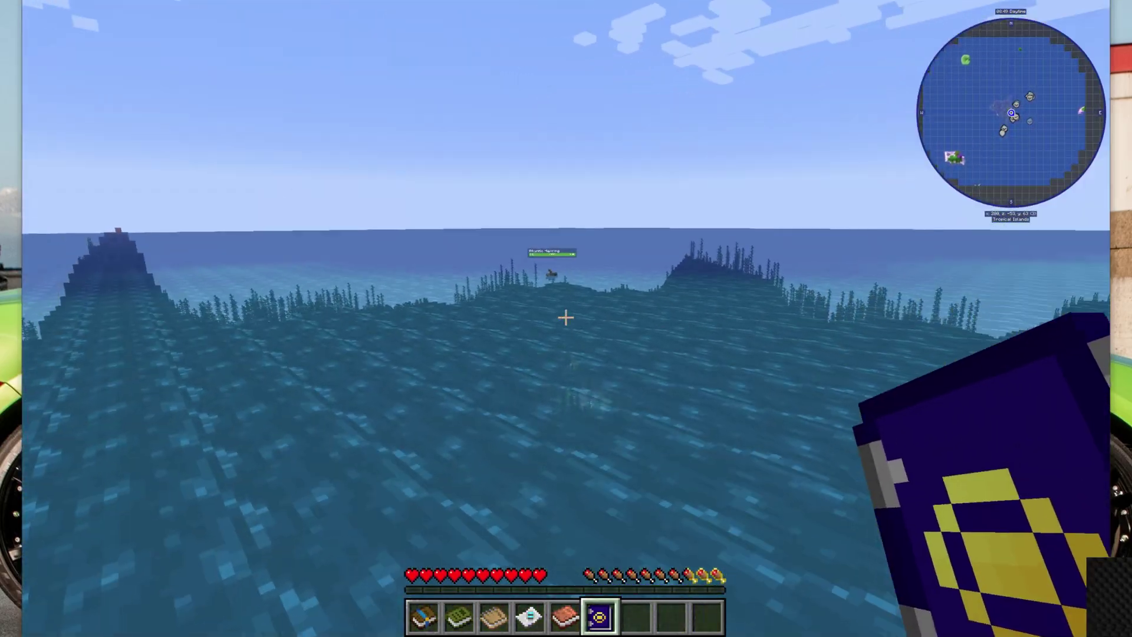
pyautogui.press('w')
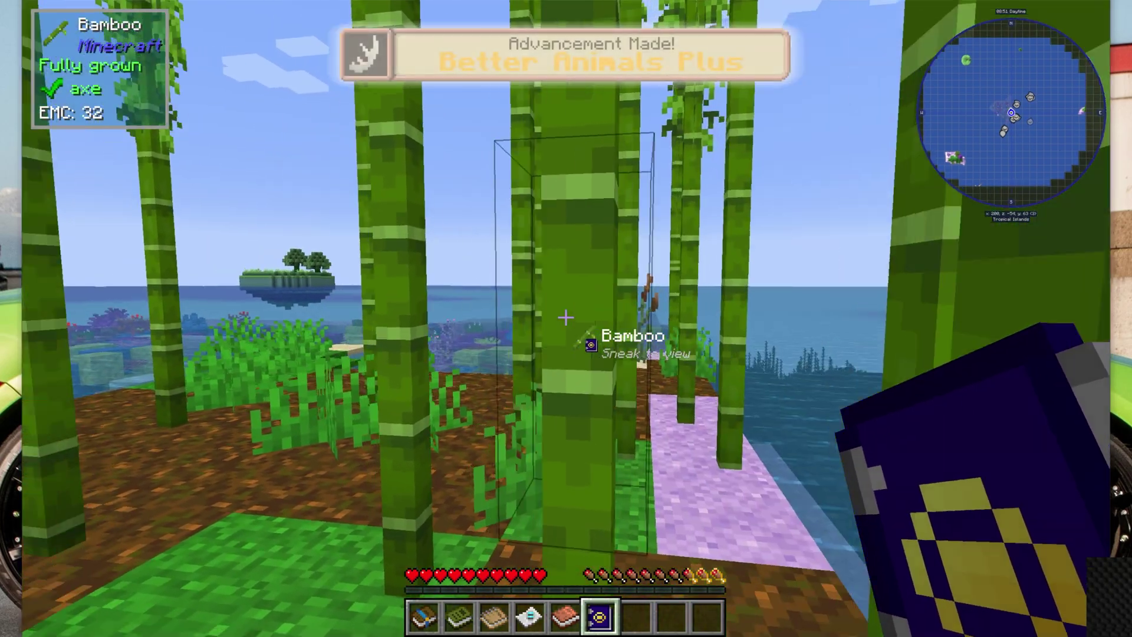
pyautogui.press('w')
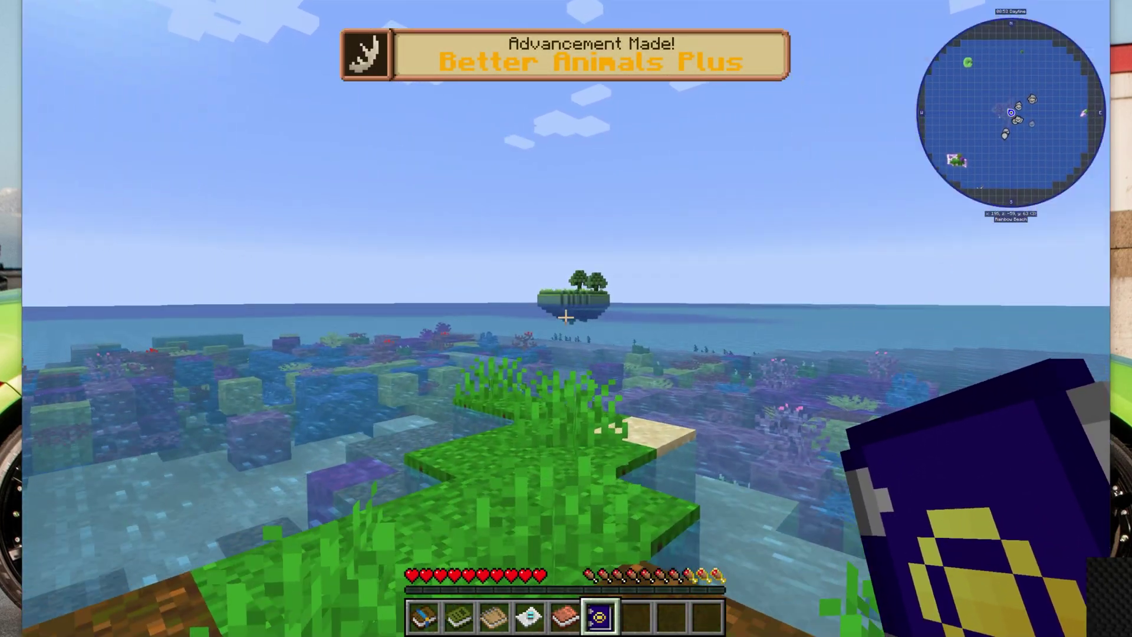